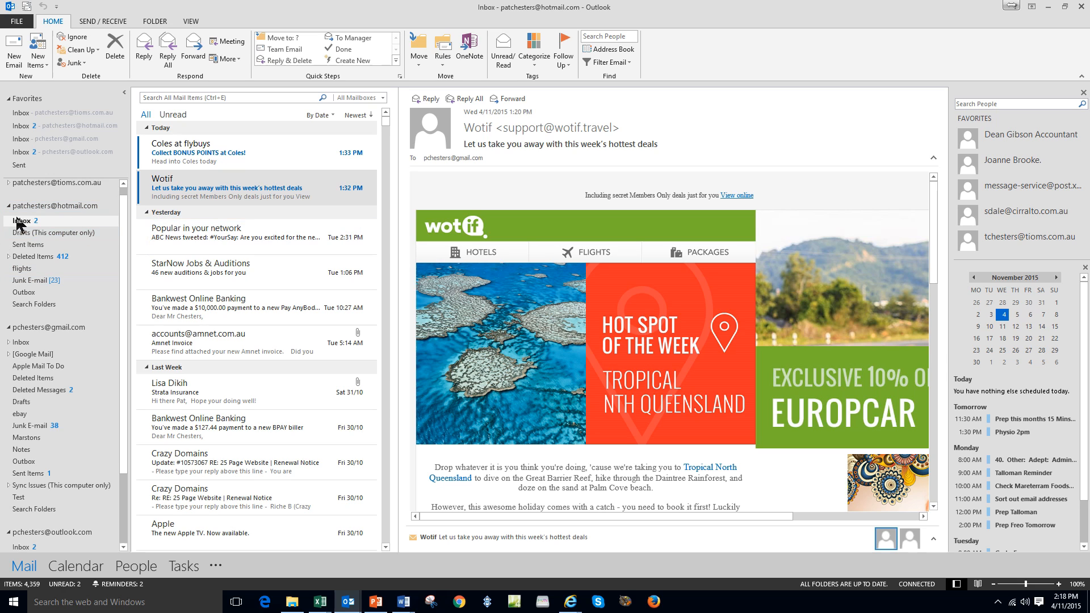
- Create a subfolder named Adept under the Hotmail account's Inbox and expand the Inbox to show it
right_click(60, 220)
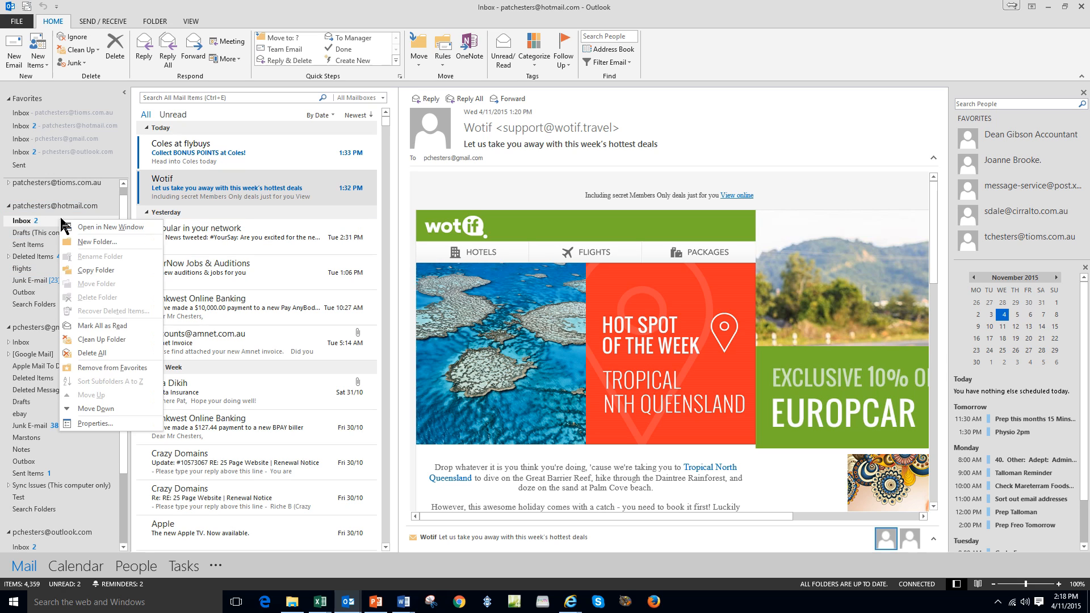
click(82, 242)
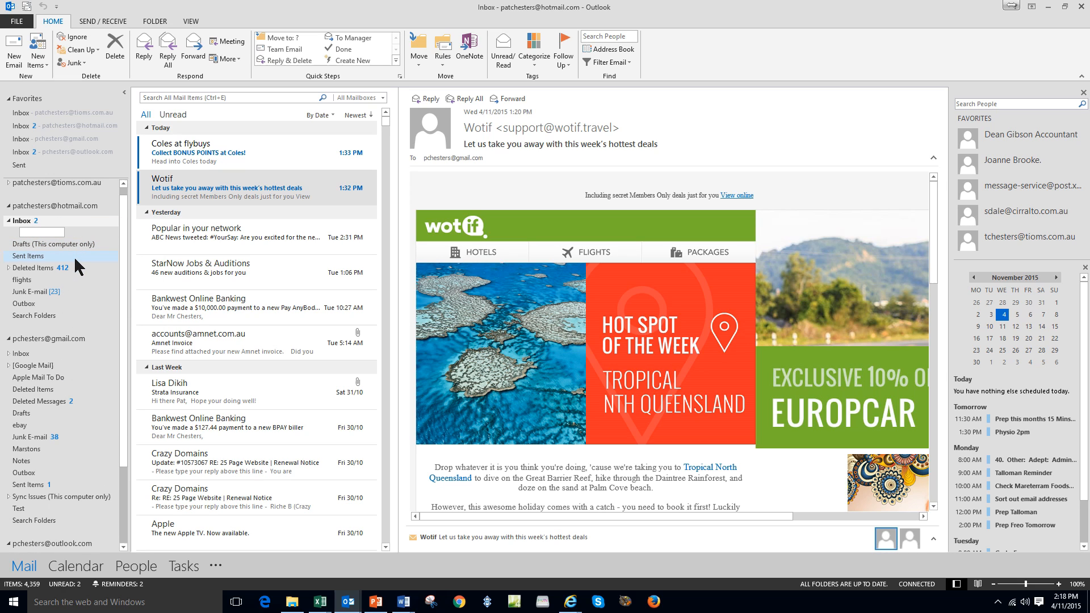
text(Adep)
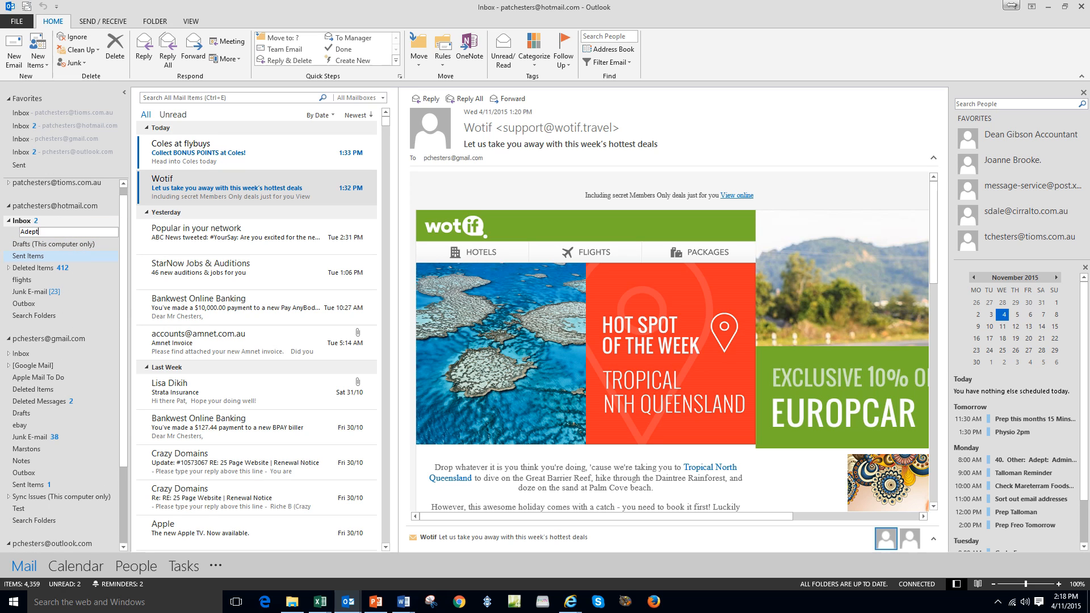
text(t)
key(Return)
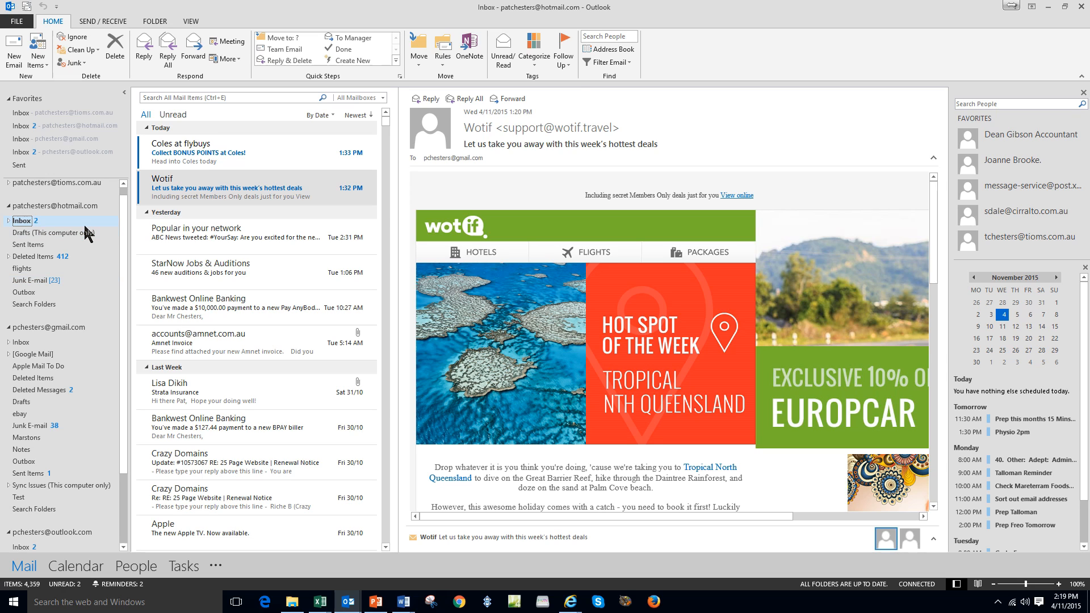
click(8, 220)
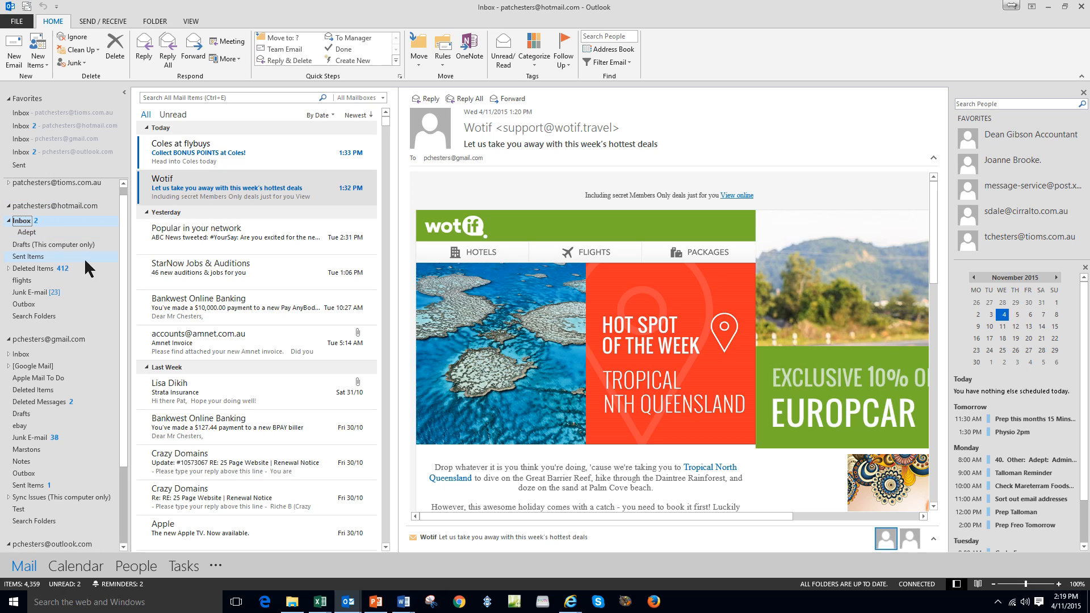
- Start a new e-mail rule from the template for moving messages from someone to a folder, and proceed to its conditions
click(17, 23)
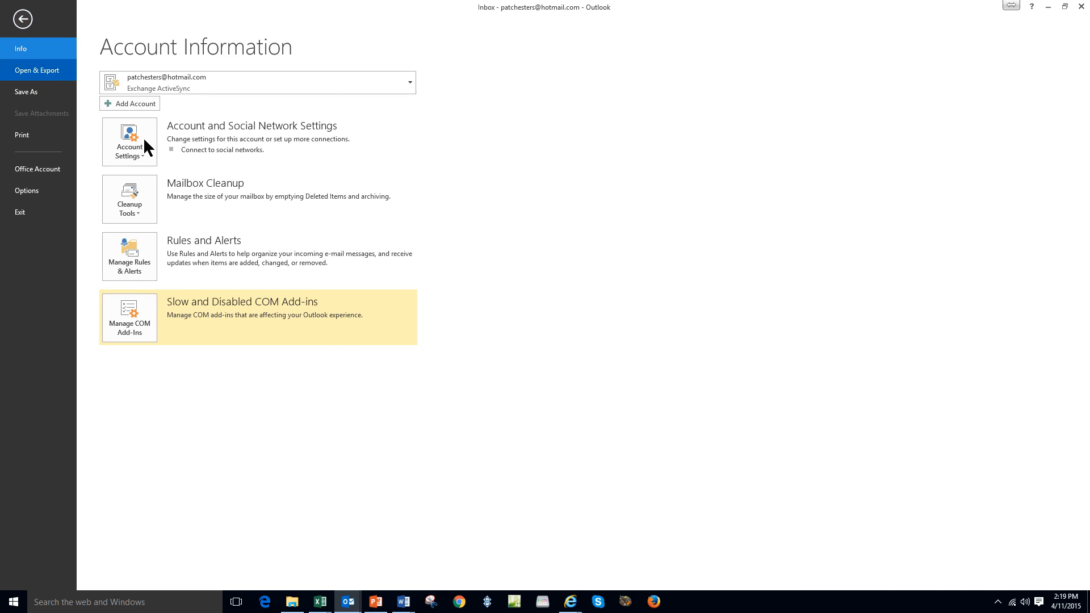
click(132, 266)
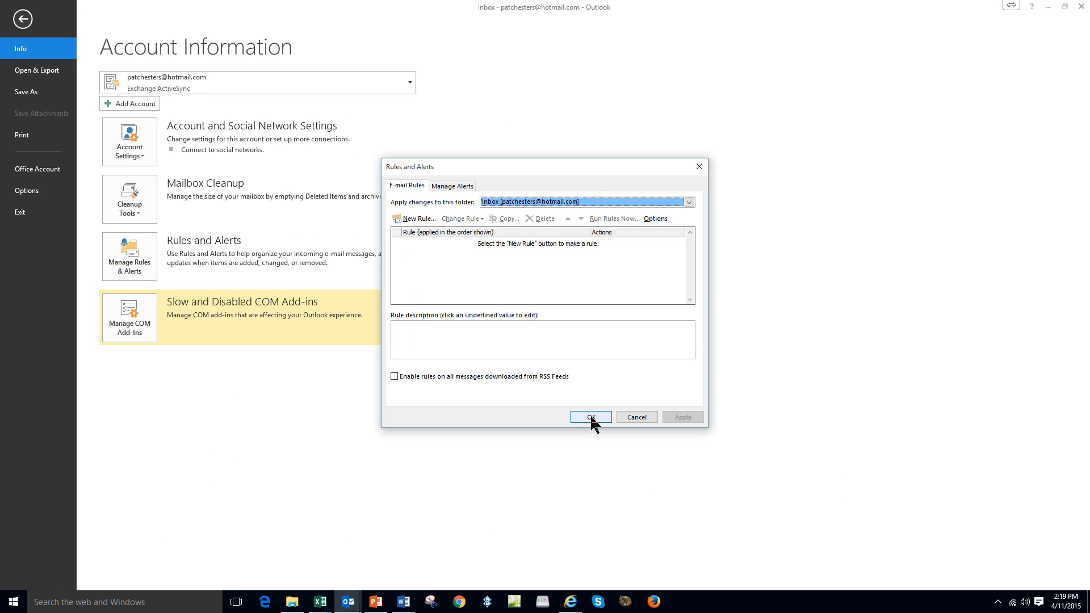
click(414, 219)
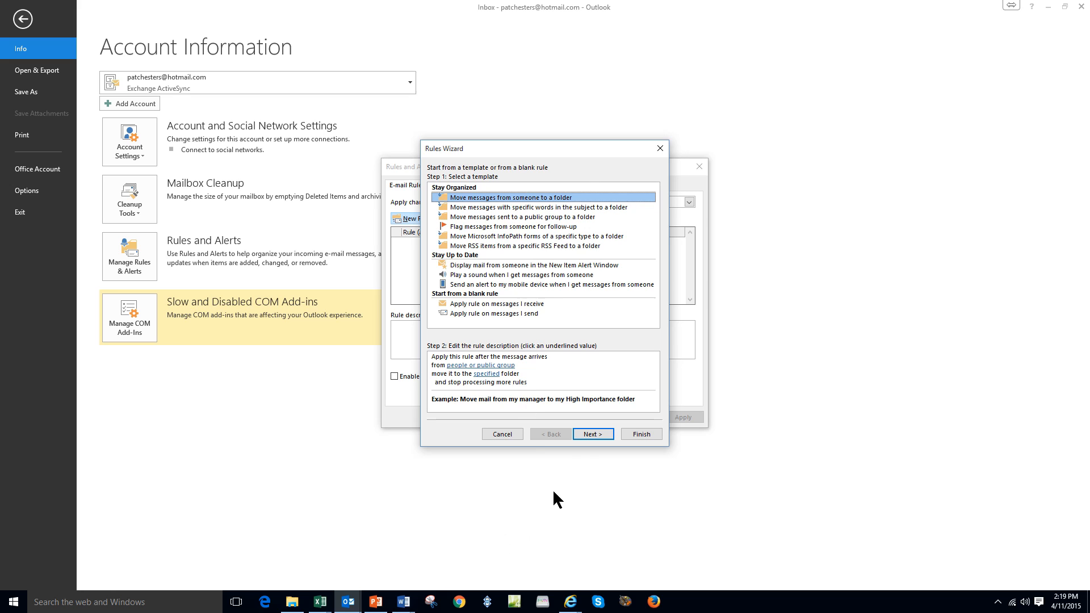
click(593, 434)
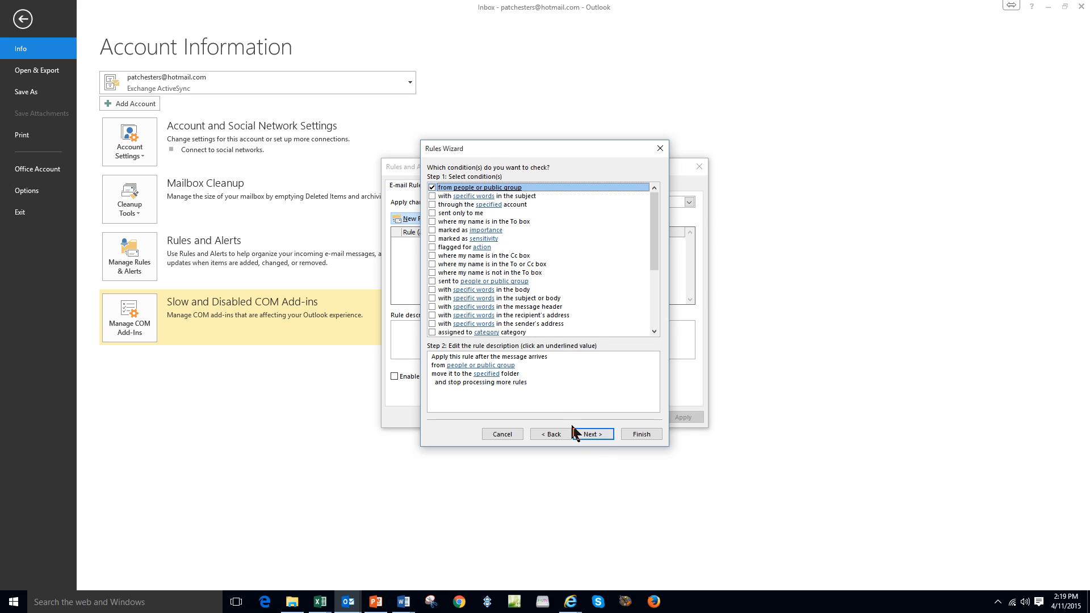
- Replace the rule's people or public group condition with specific words in the sender's address, using Adept as the search word
click(432, 187)
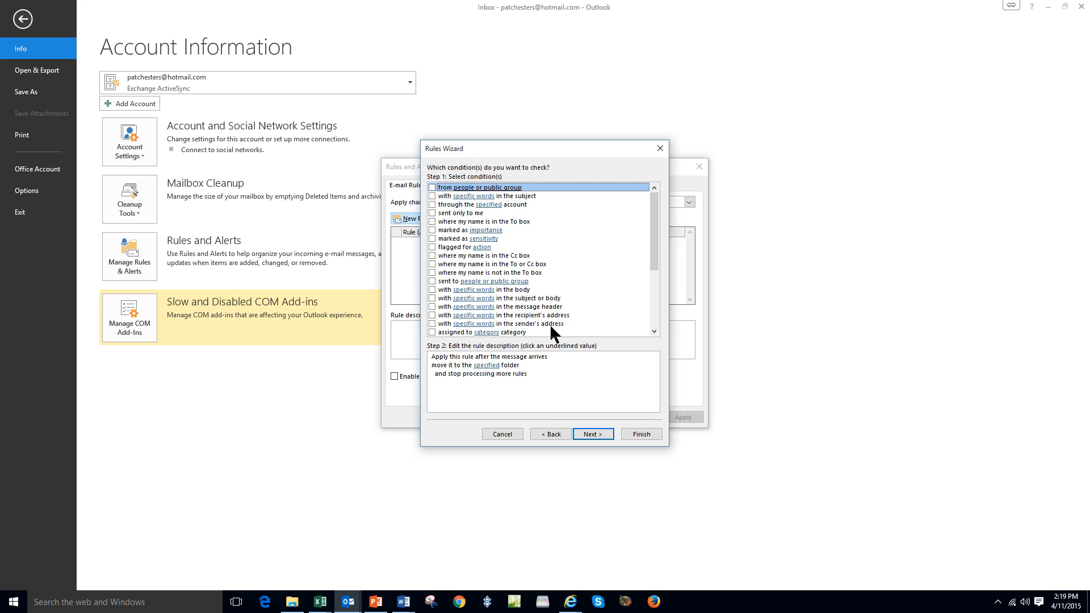
click(432, 323)
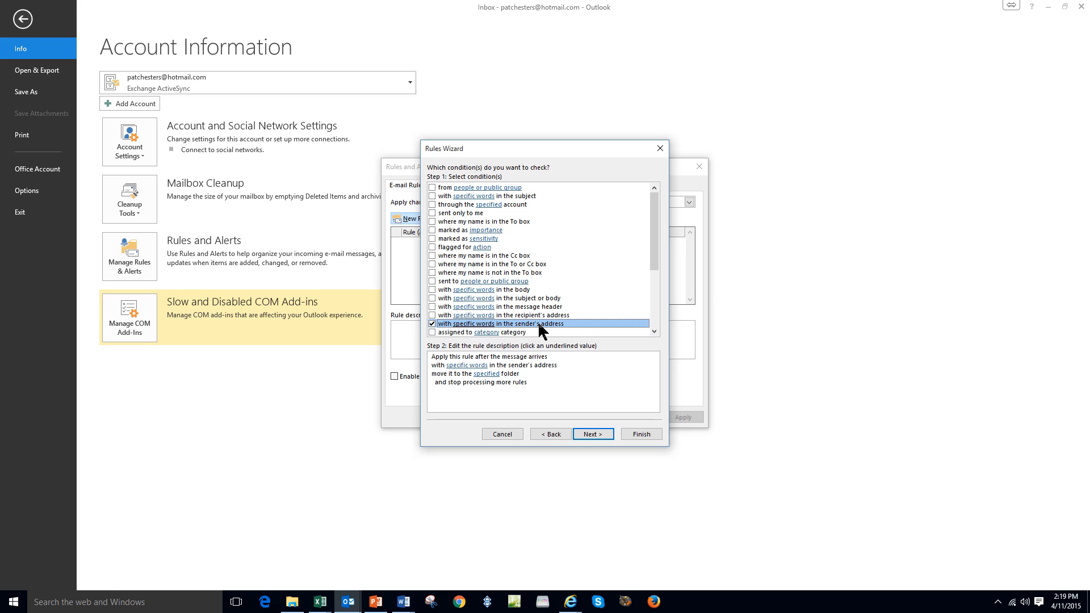
click(468, 365)
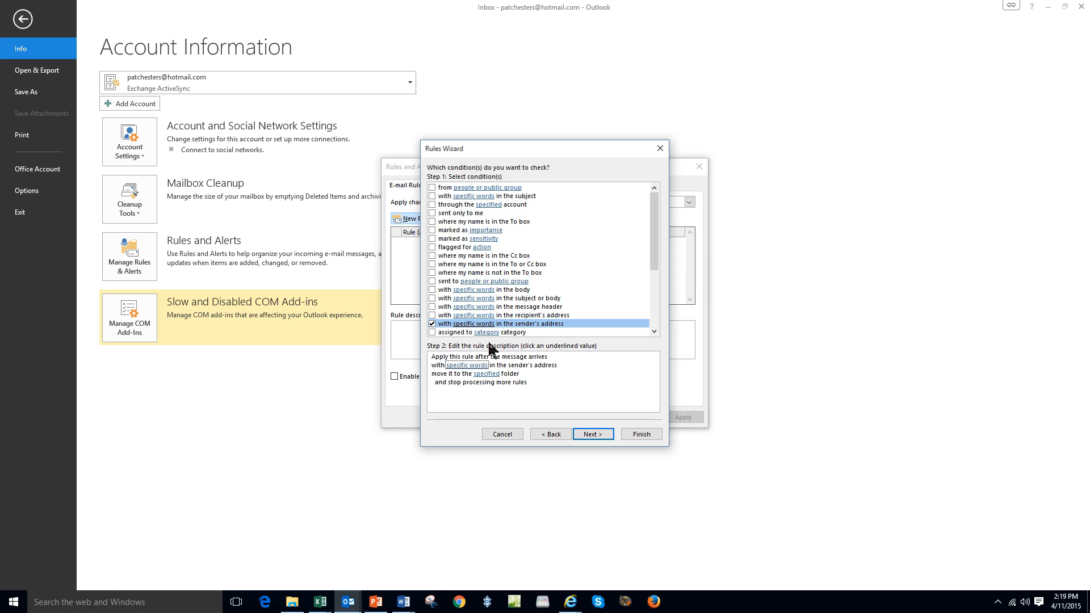
click(464, 368)
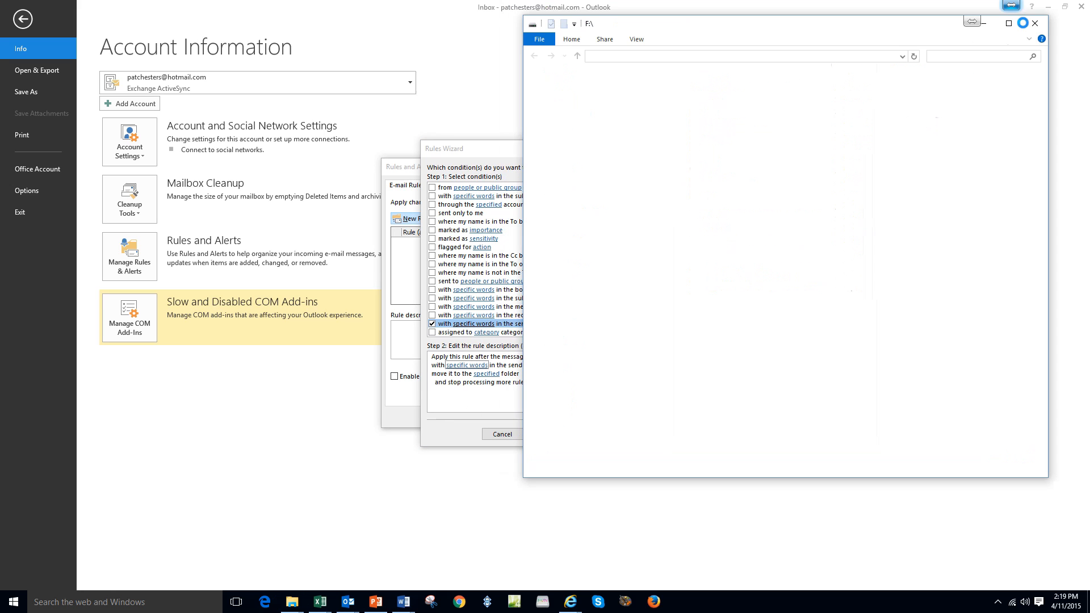
click(1035, 24)
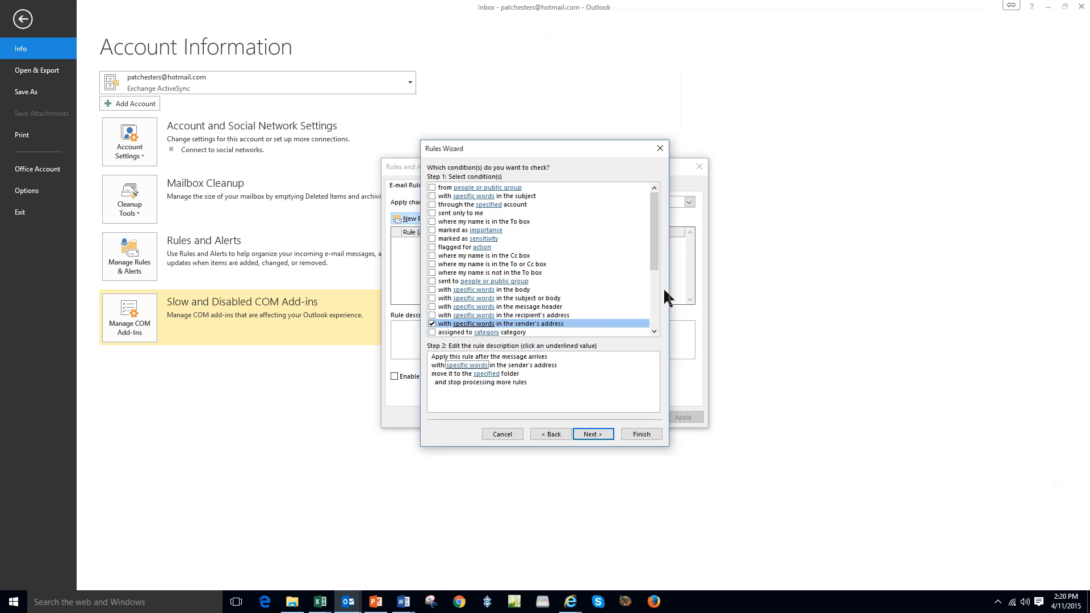
click(483, 366)
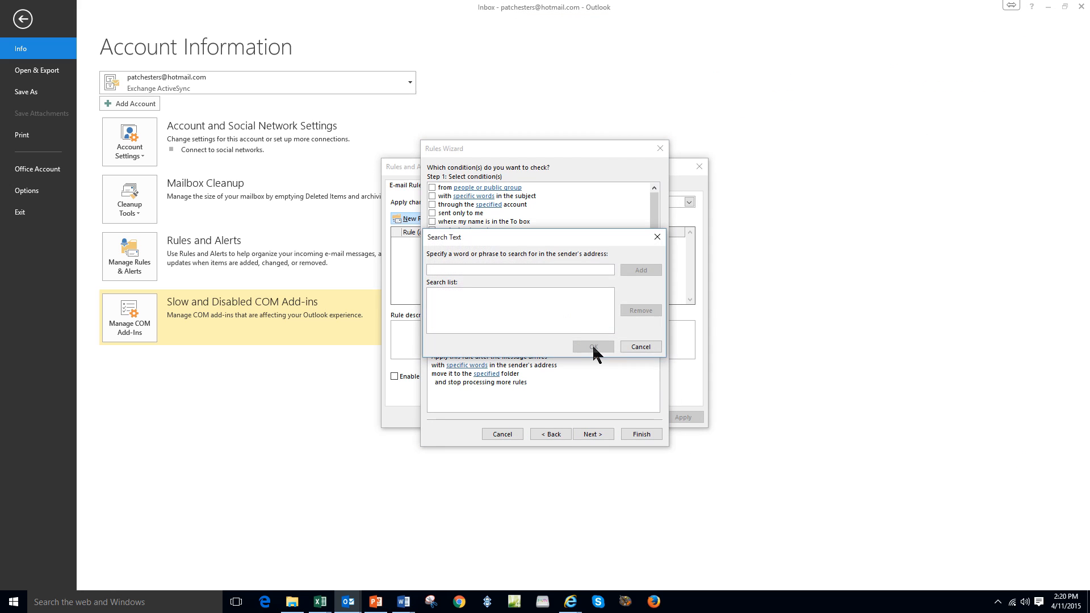
text(Adept)
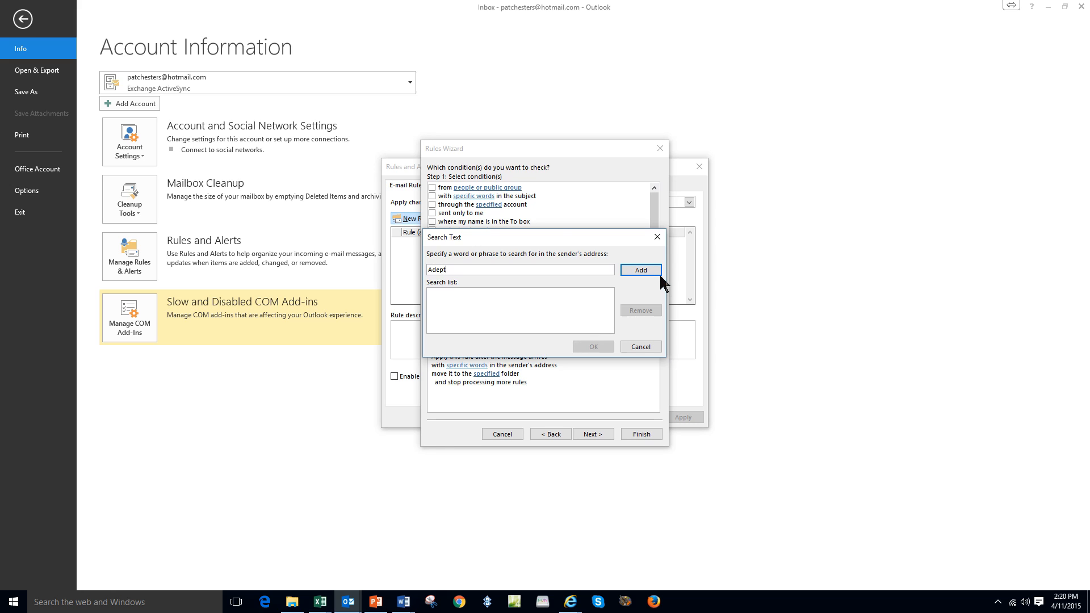
click(643, 271)
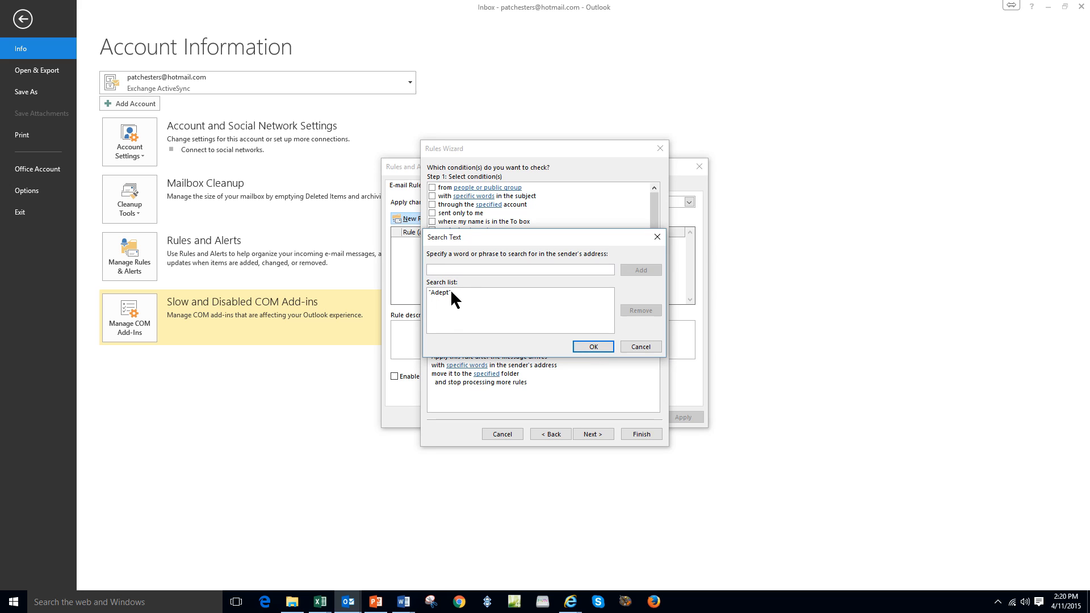
click(593, 346)
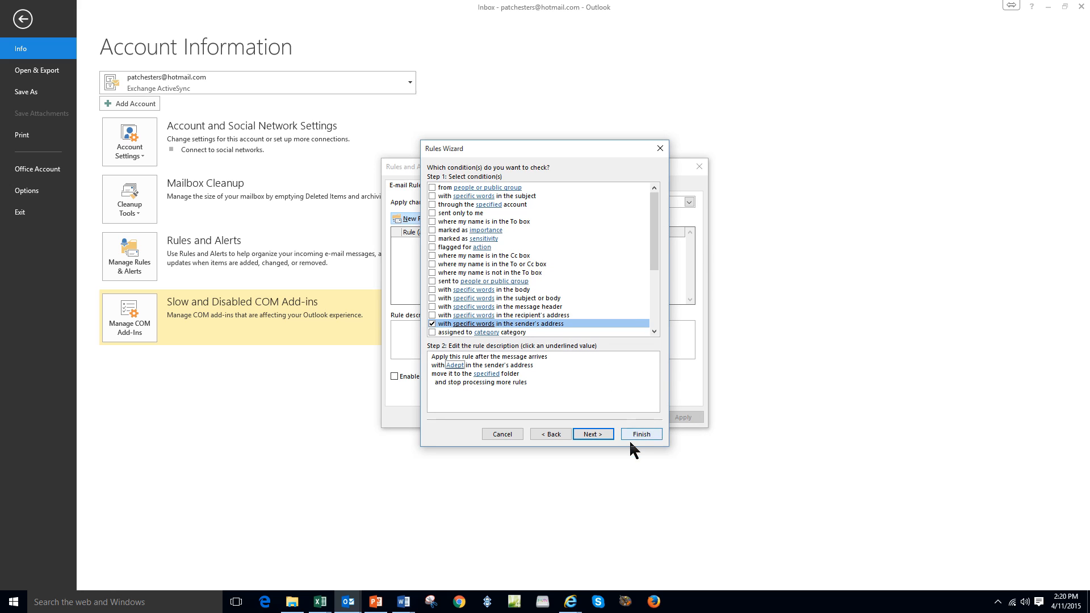
- Set the rule's action to move matching messages to the Adept folder under the Inbox
click(596, 435)
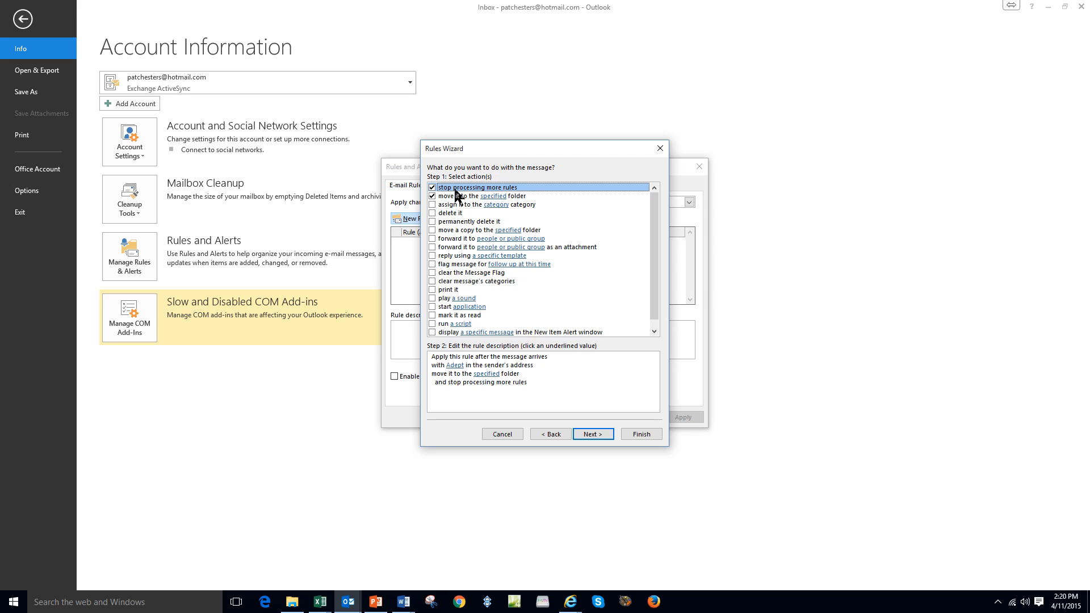
click(496, 197)
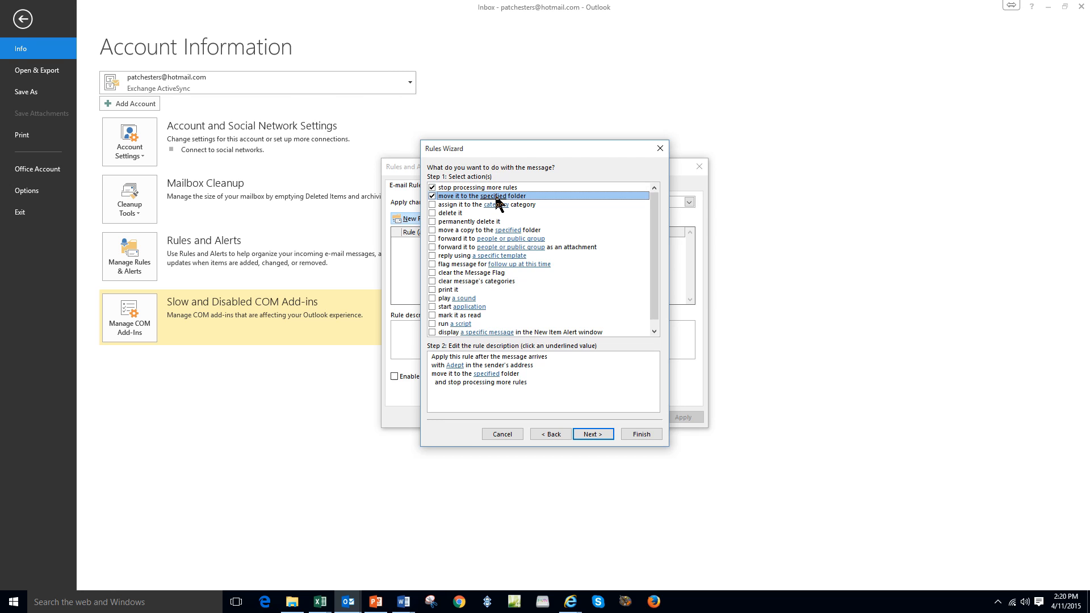
click(486, 374)
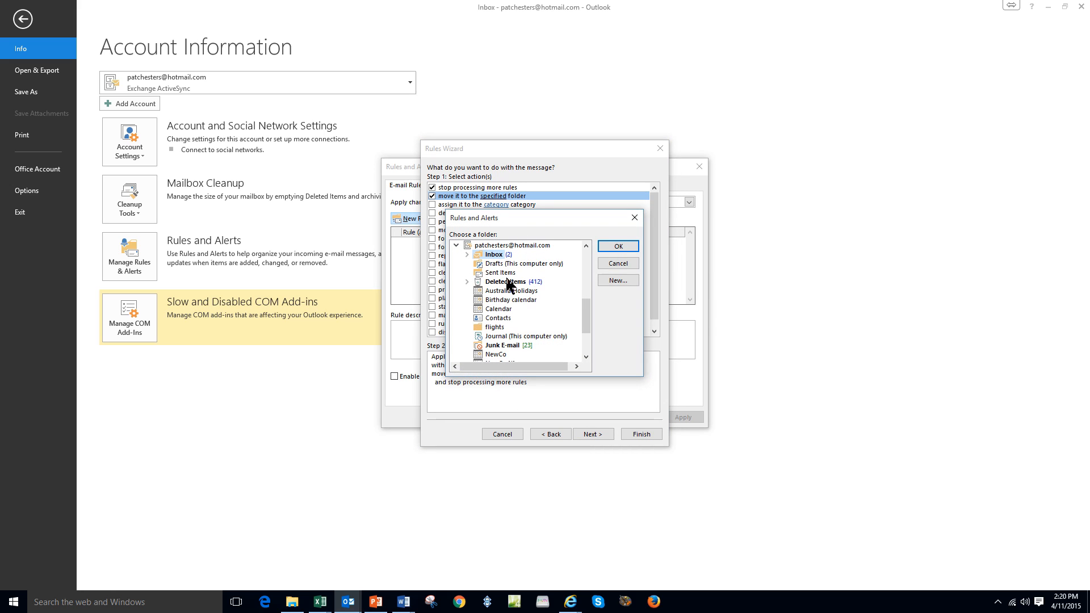
click(467, 253)
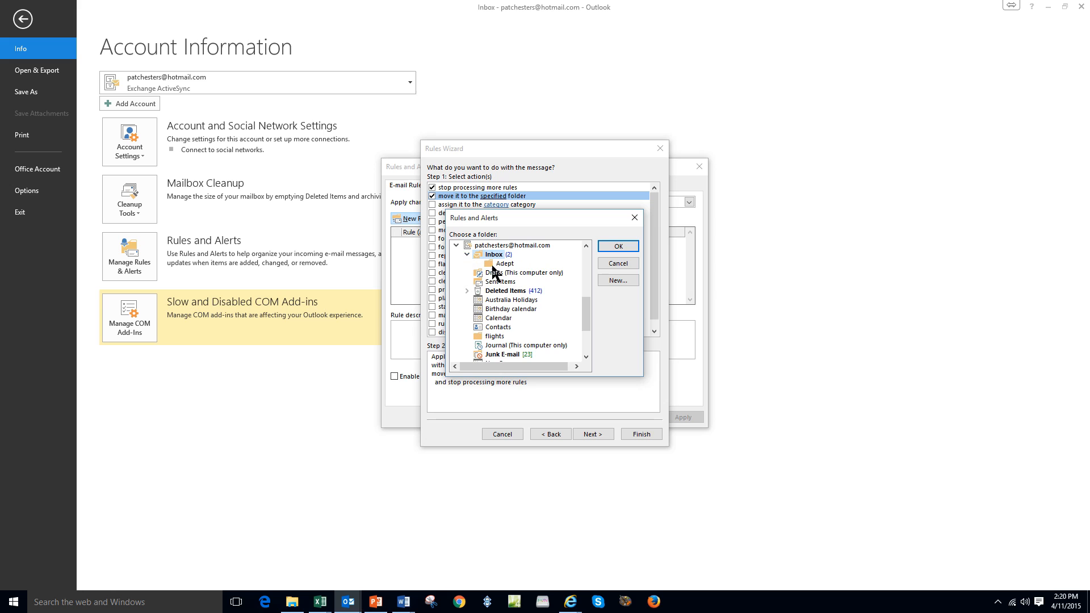
click(505, 264)
click(615, 248)
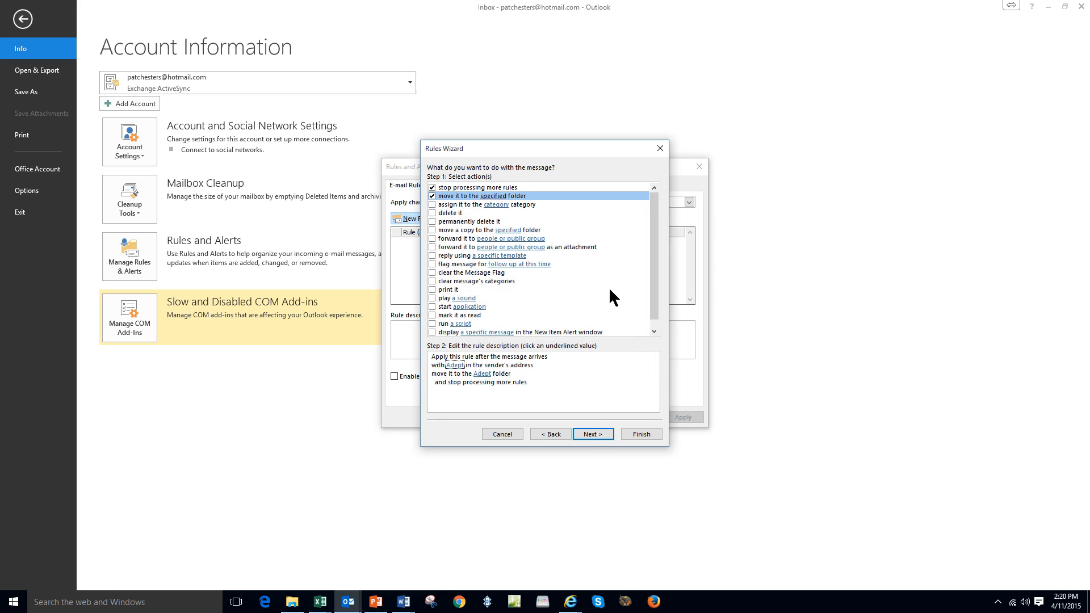
- Finish the rule without exceptions, keeping the name Adept and leaving it turned on, and save the rules list
click(591, 435)
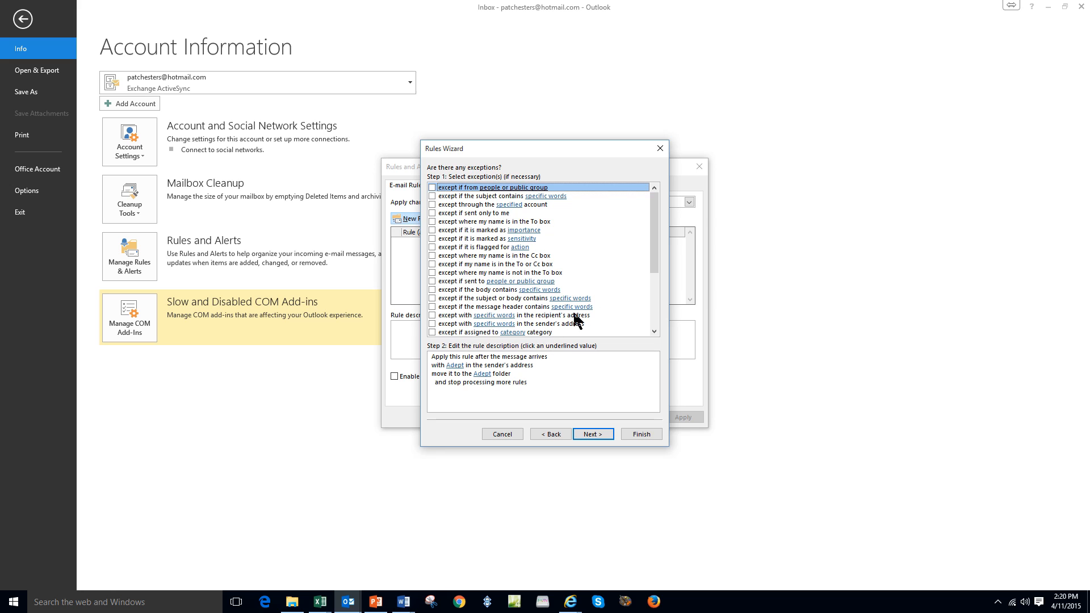
click(589, 434)
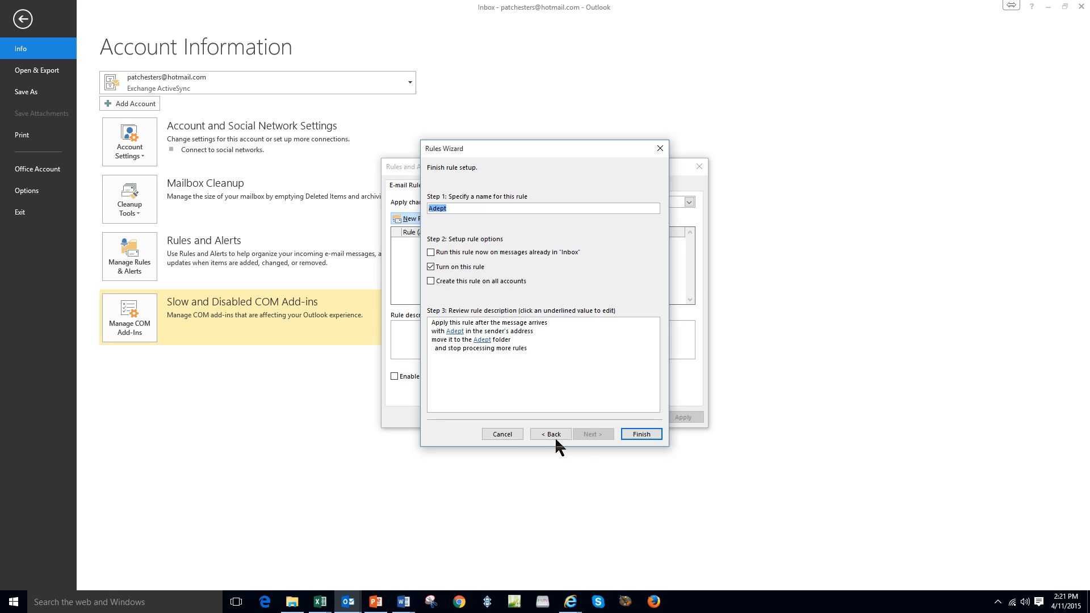
click(642, 435)
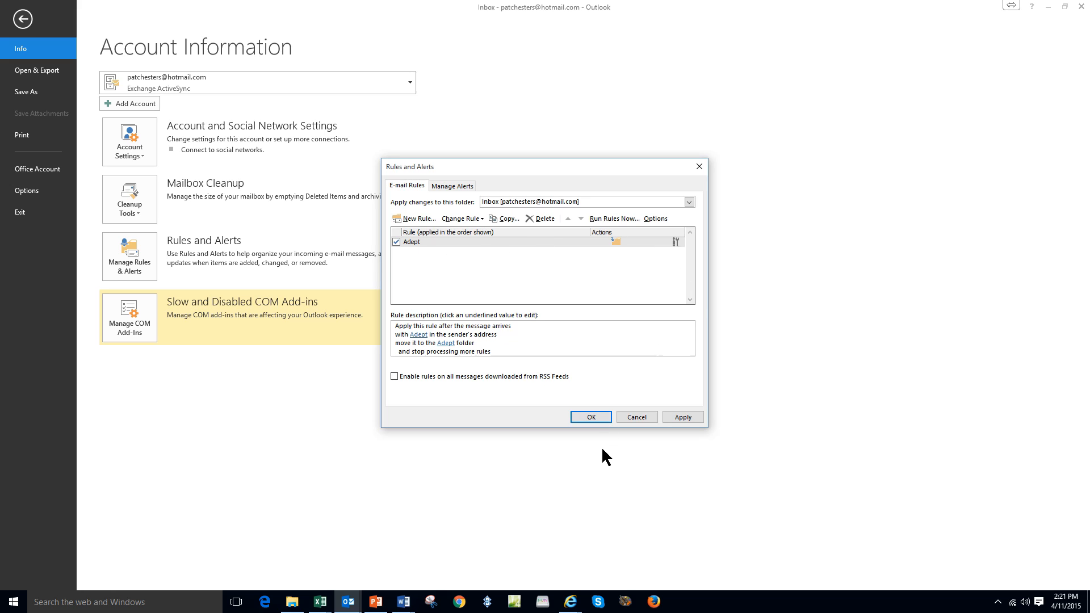
click(599, 415)
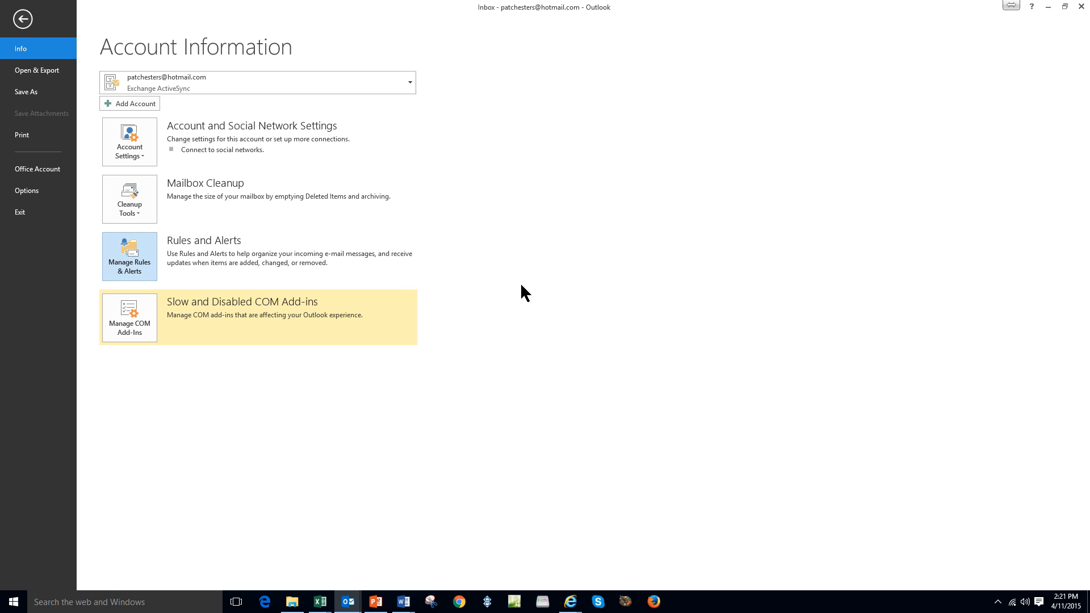
- Return to the mail view and check the contents of the Adept folder and the Hotmail Inbox
click(24, 21)
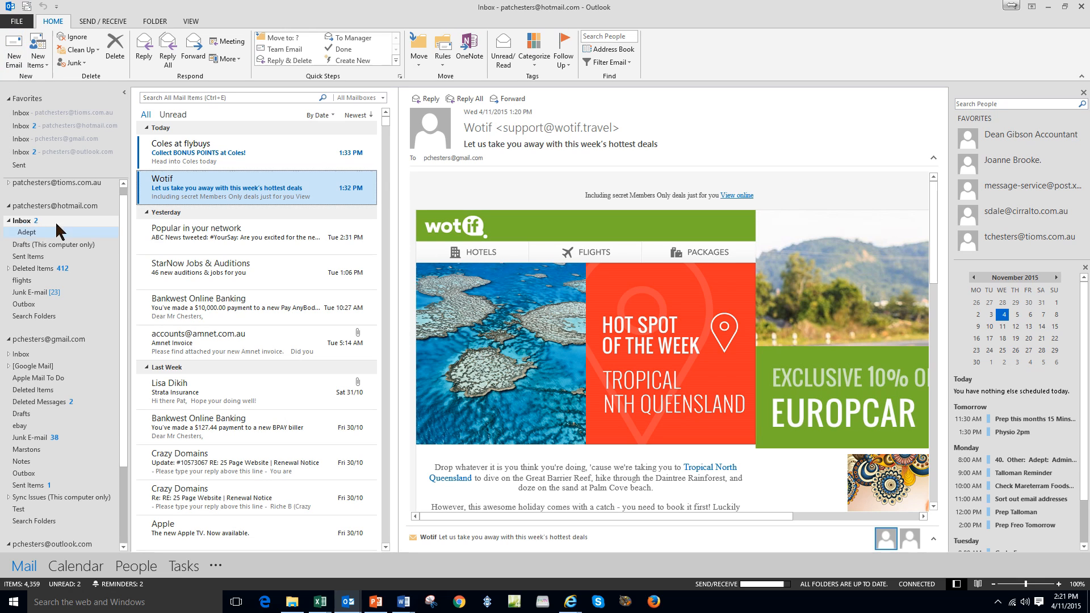
click(28, 231)
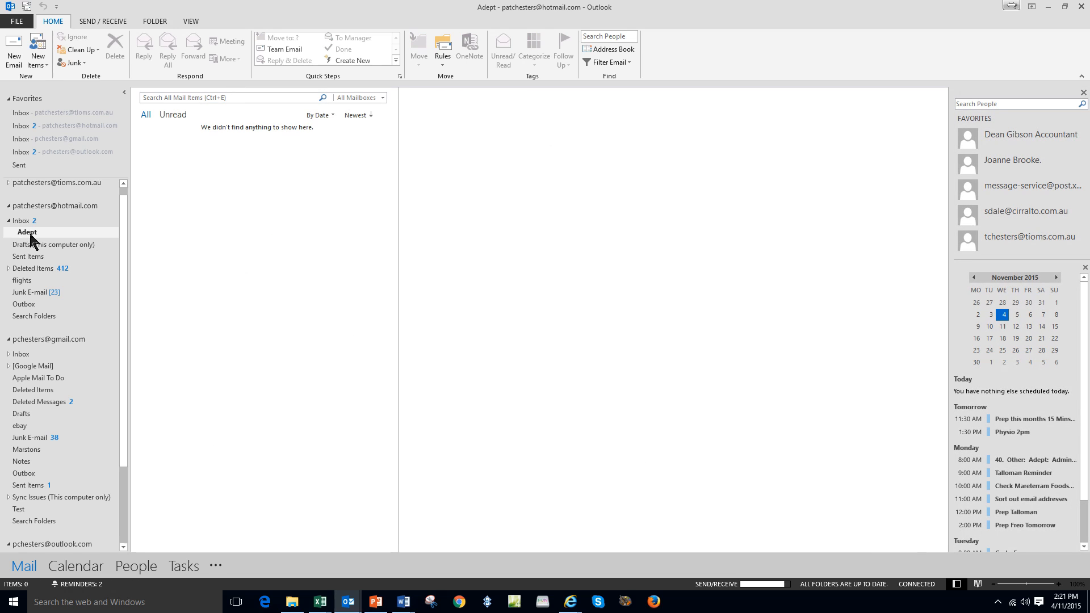
click(27, 223)
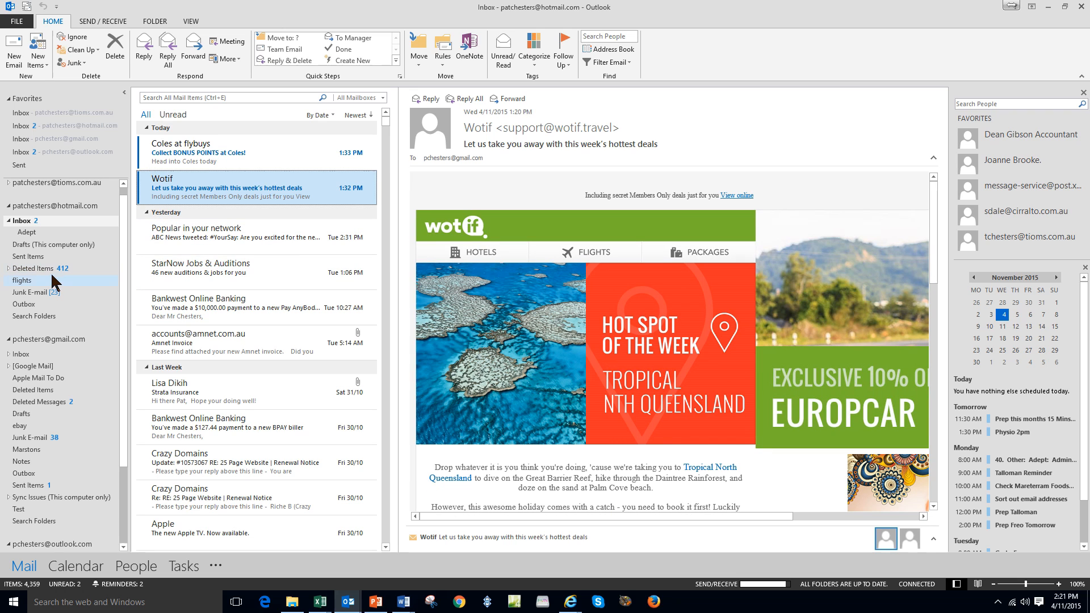
click(31, 230)
click(84, 275)
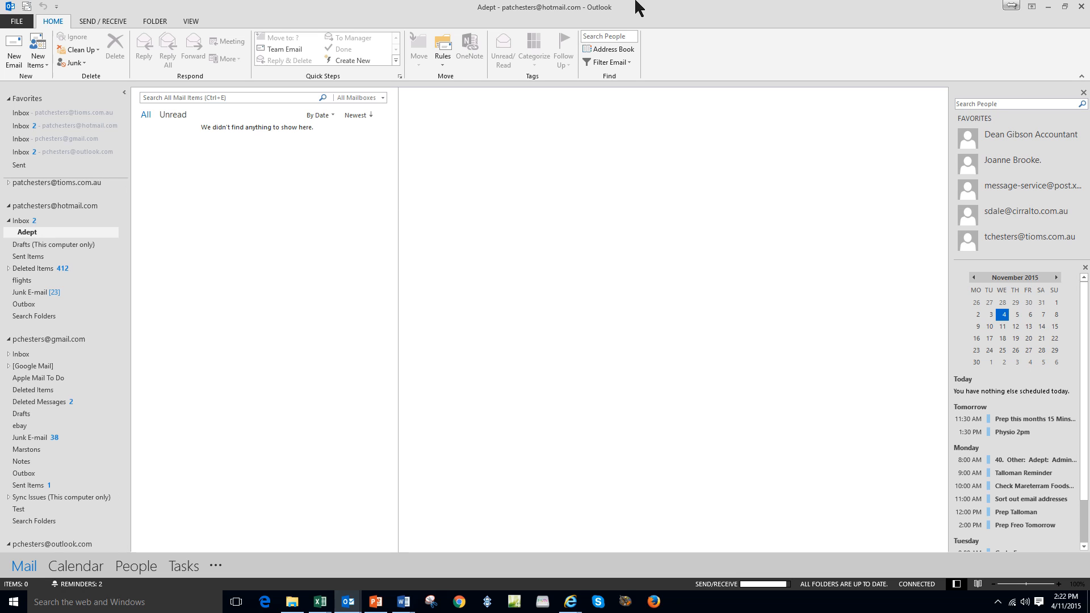
- Review the Adept rule's conditions in its edit settings, cancel without changes, and return to the Hotmail Inbox
click(16, 23)
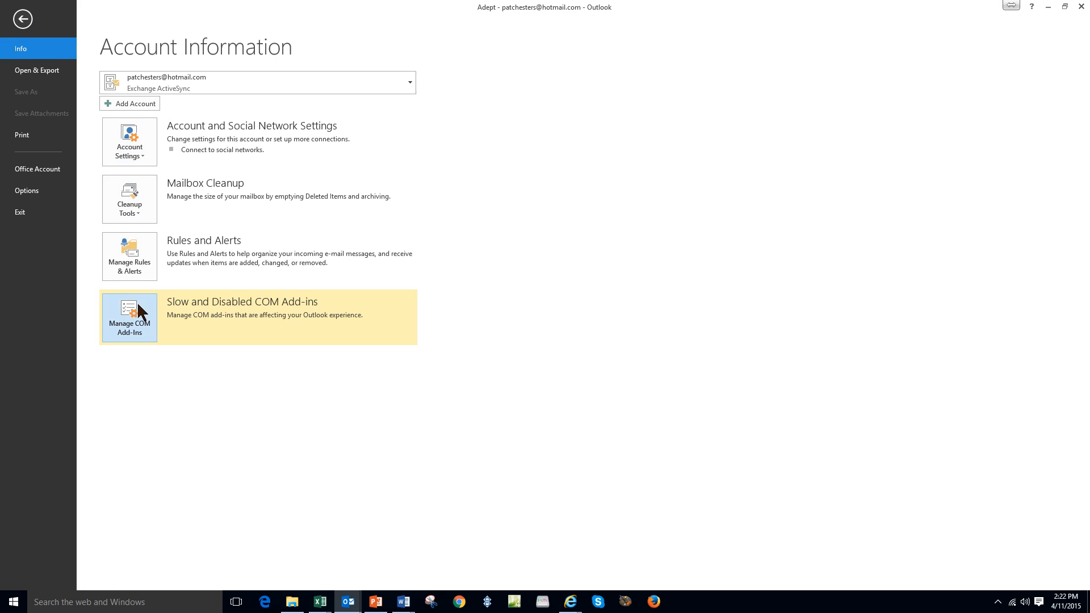
click(133, 262)
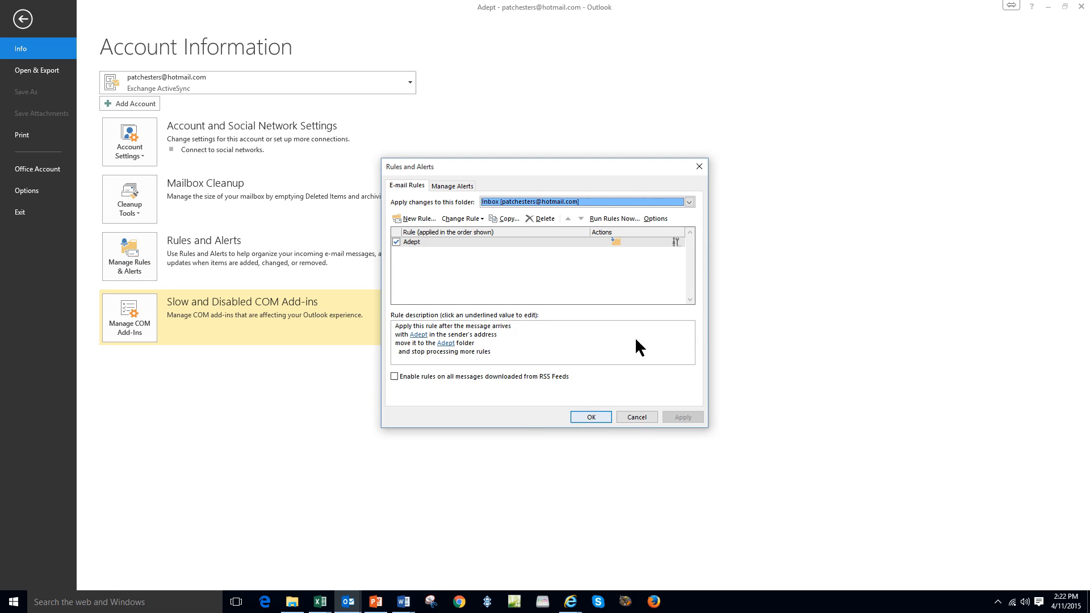
click(500, 243)
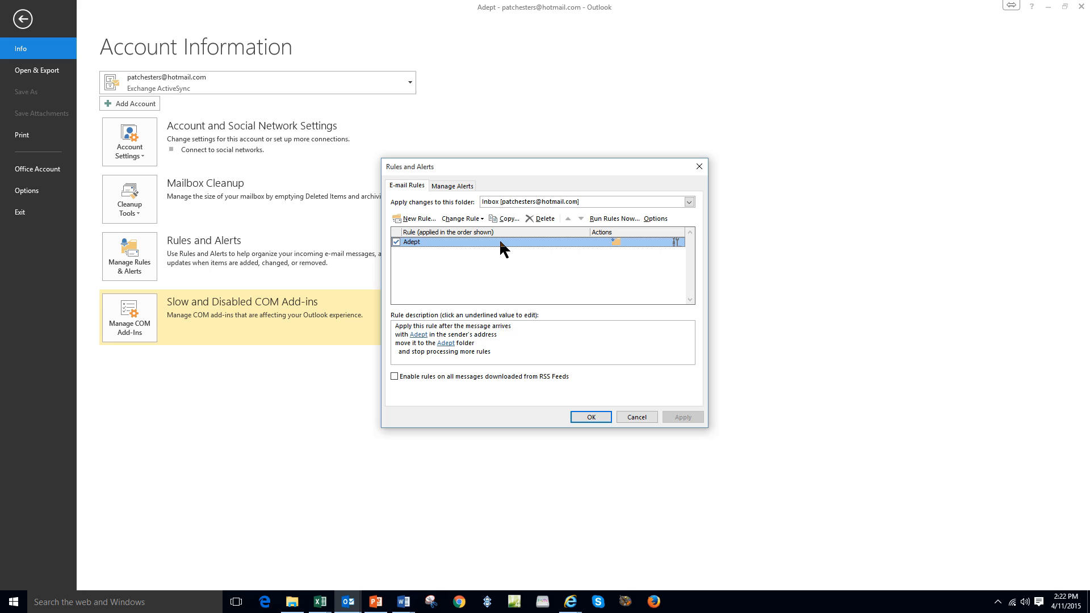
click(463, 219)
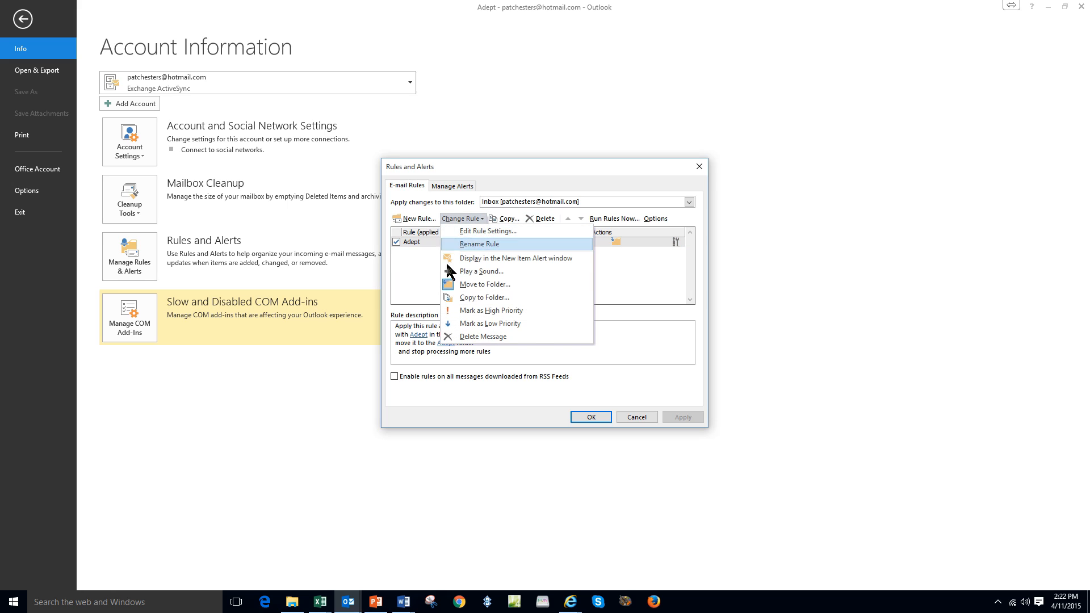
click(486, 232)
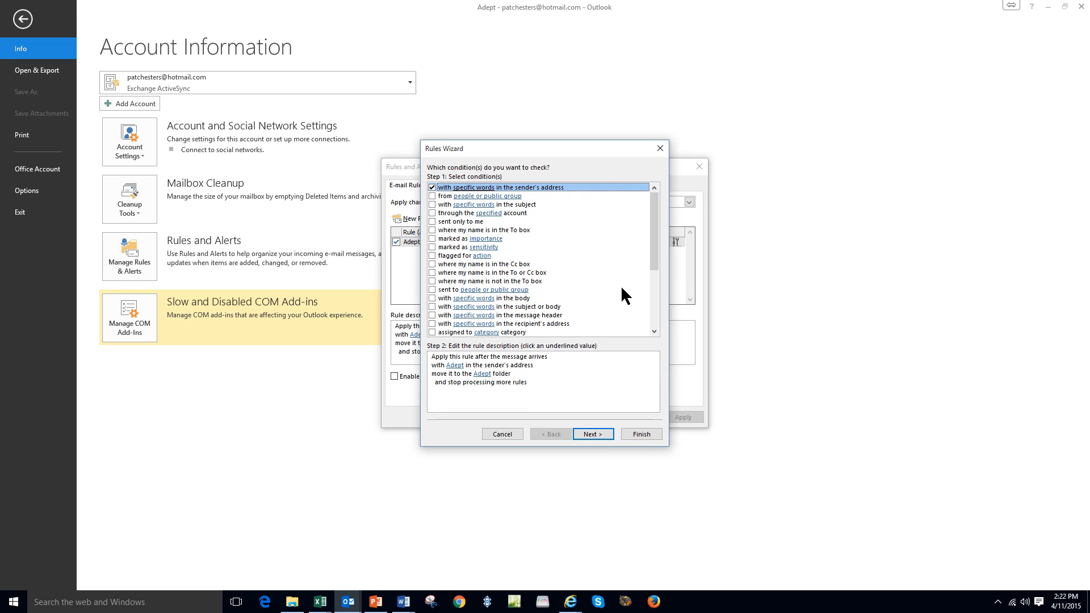
click(509, 433)
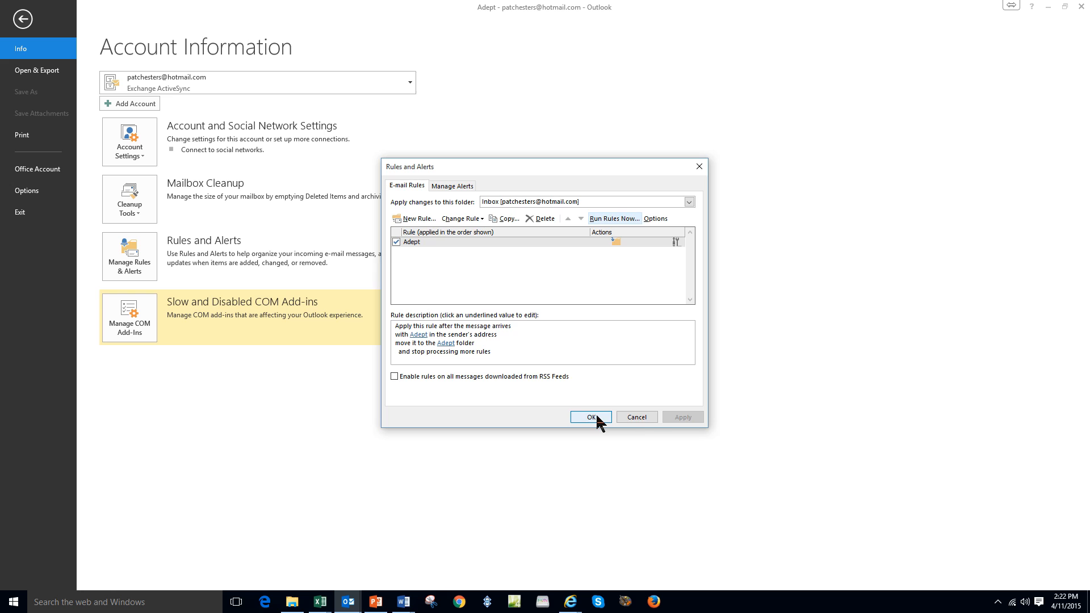
click(647, 420)
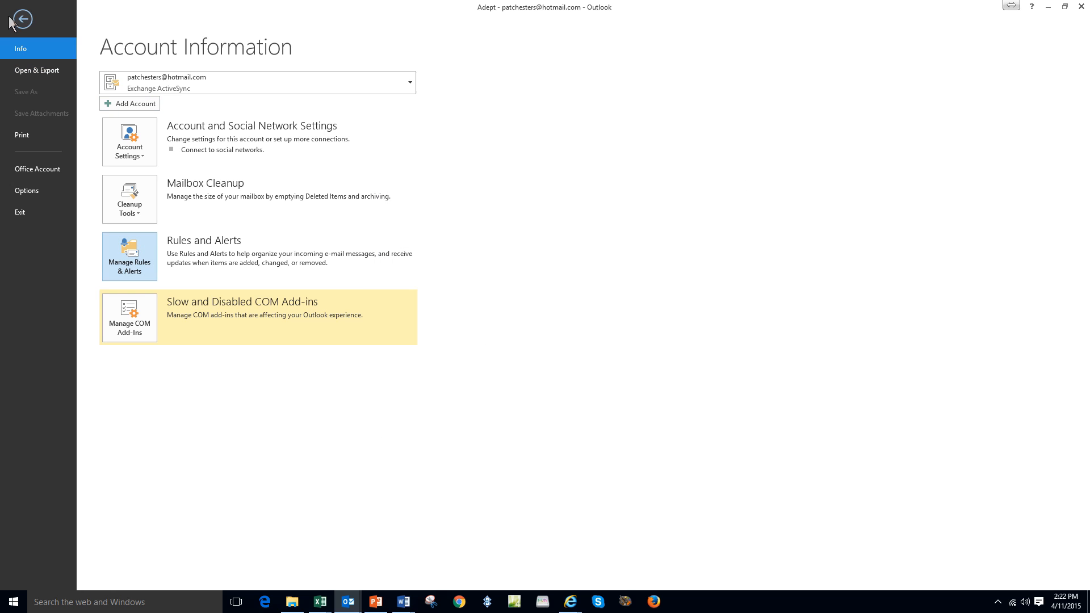
click(23, 20)
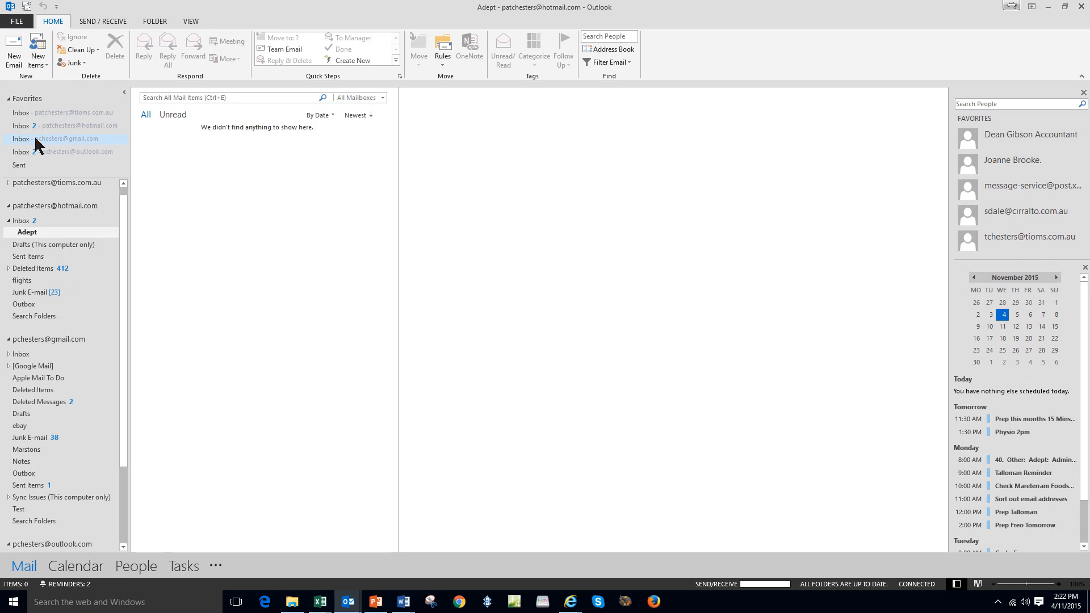
click(34, 126)
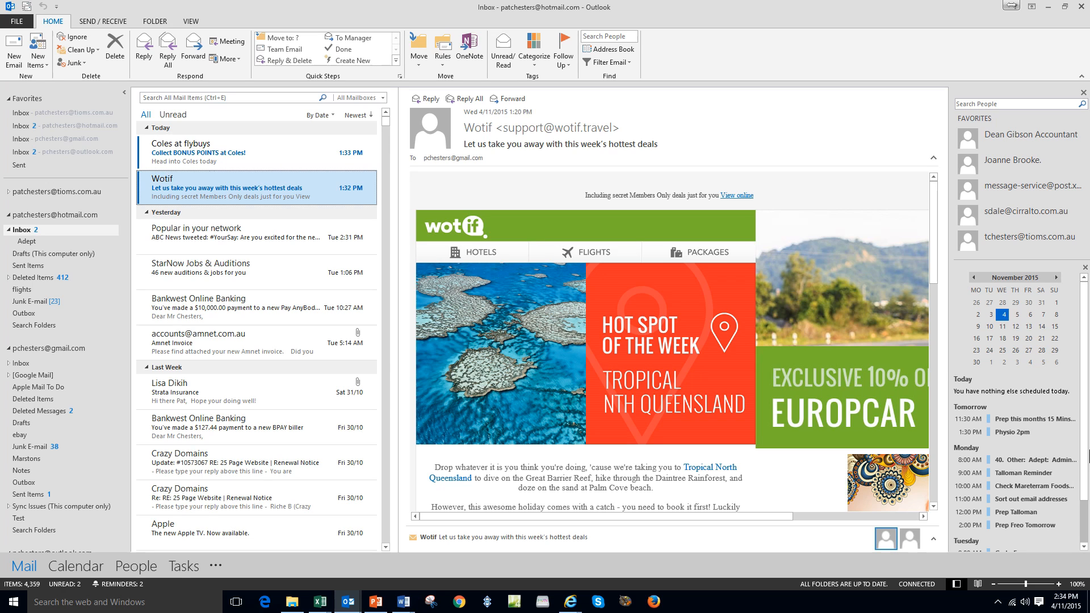
- Open the contacts in a separate maximized window and create a contact group named My Mates
right_click(146, 566)
click(182, 517)
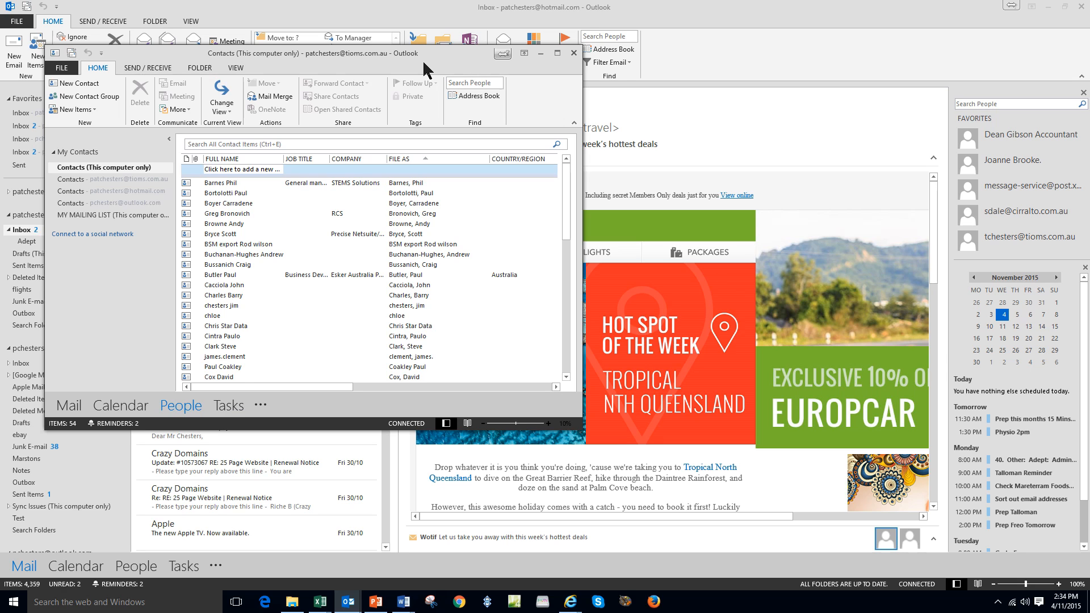
click(557, 54)
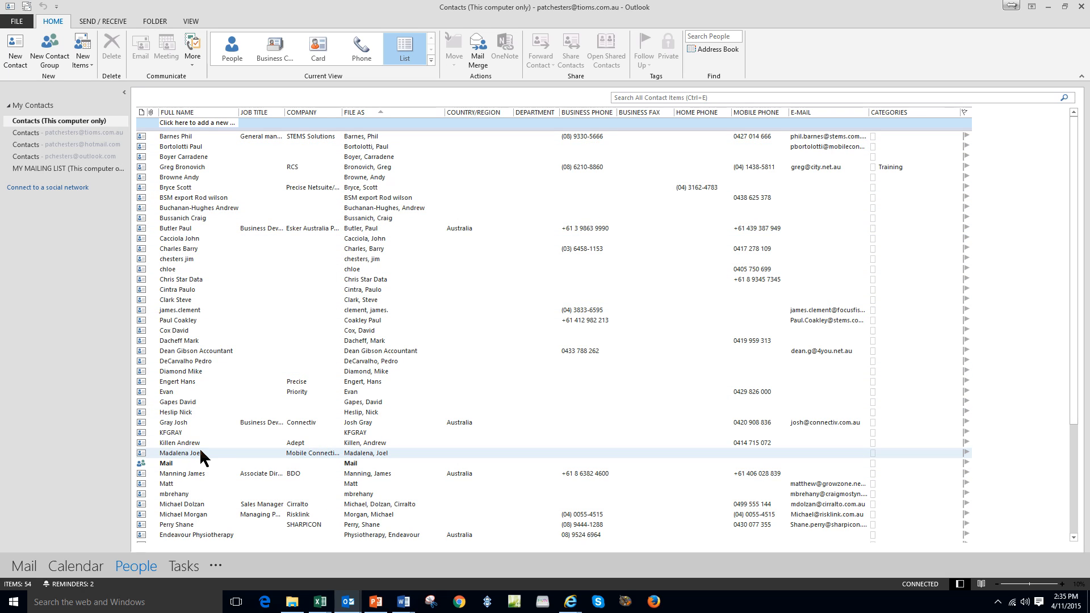
click(59, 55)
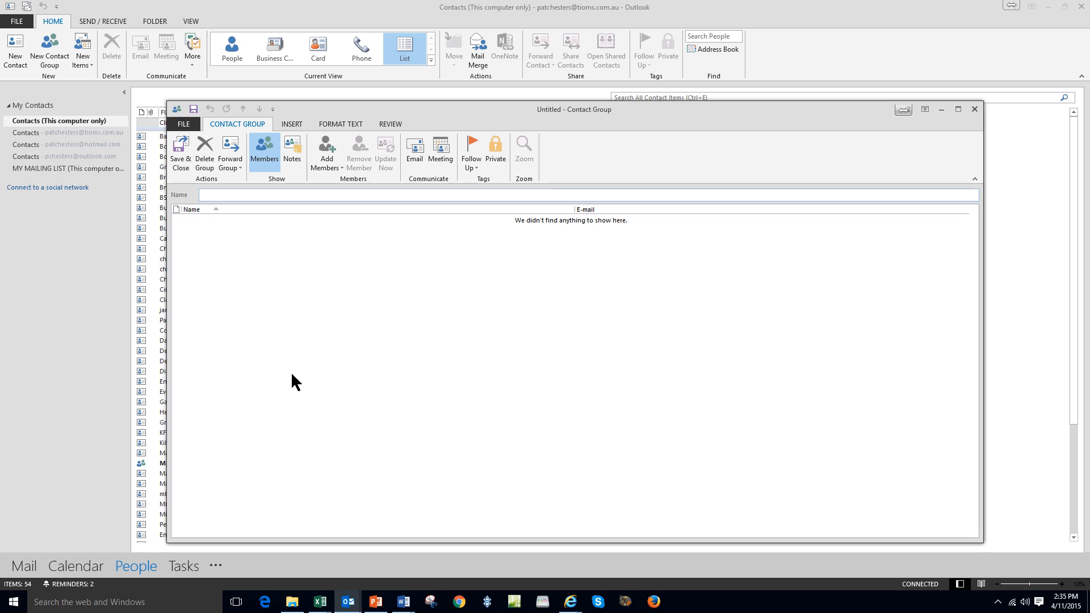
text(My Mates)
- Add the third, sixth, seventh and twelfth listed Outlook contacts as members of My Mates and save the group
click(328, 163)
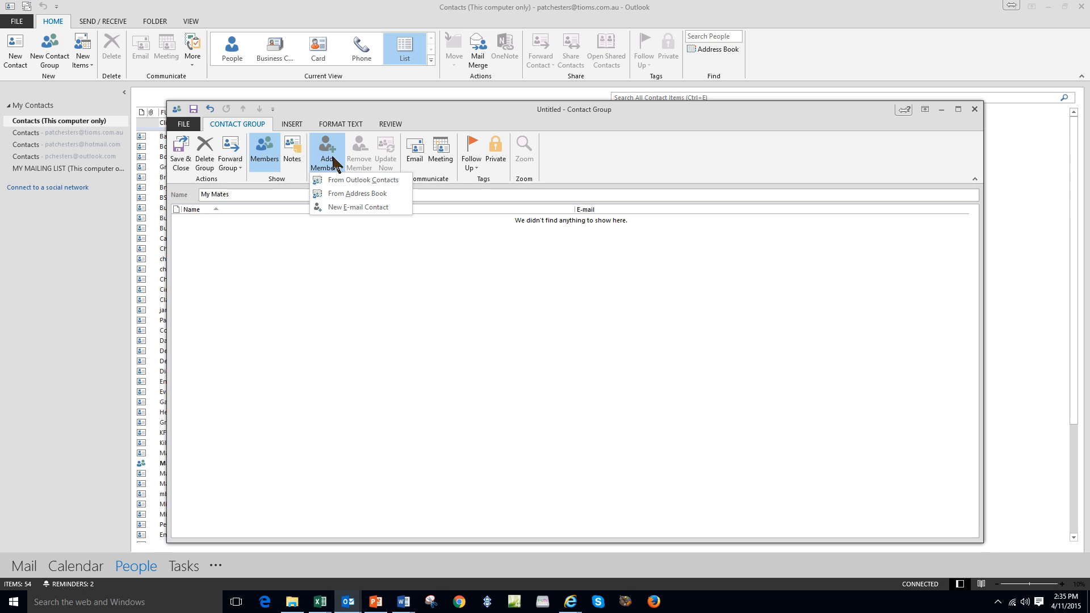
click(352, 180)
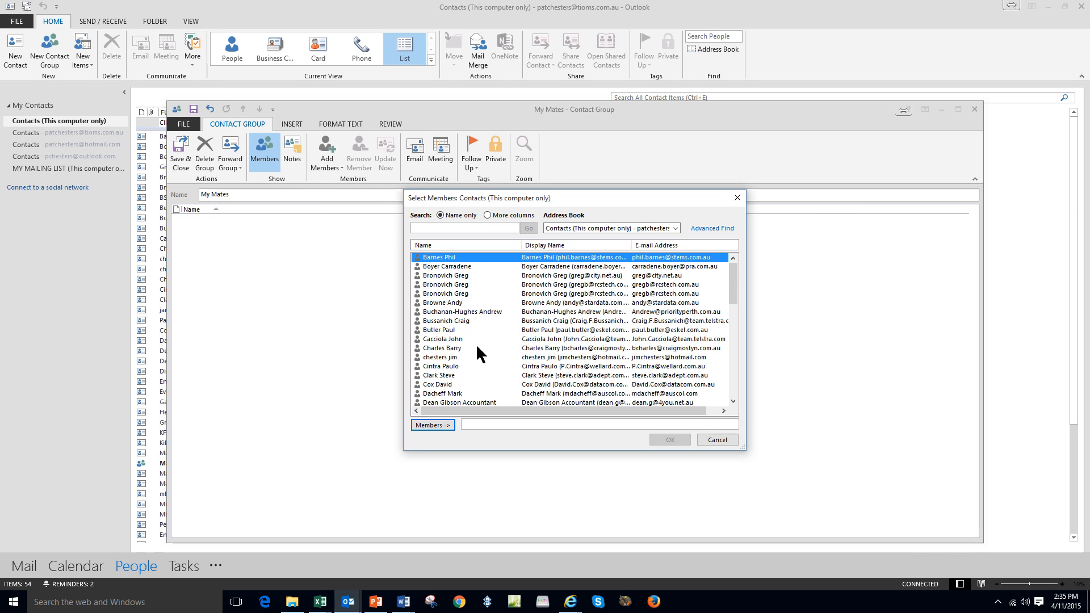
click(458, 277)
click(436, 426)
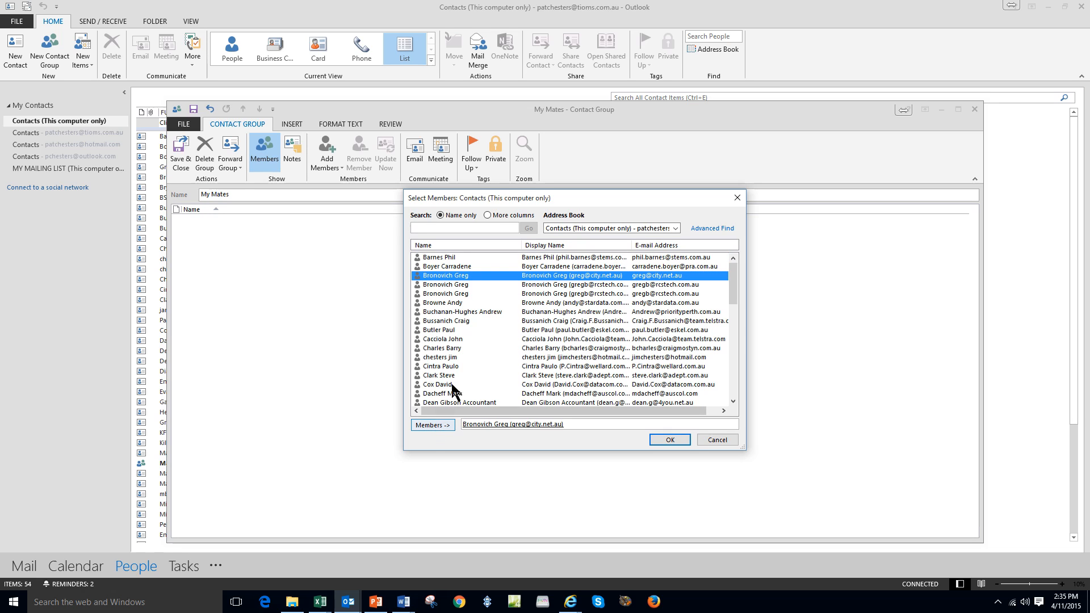
click(458, 304)
click(433, 425)
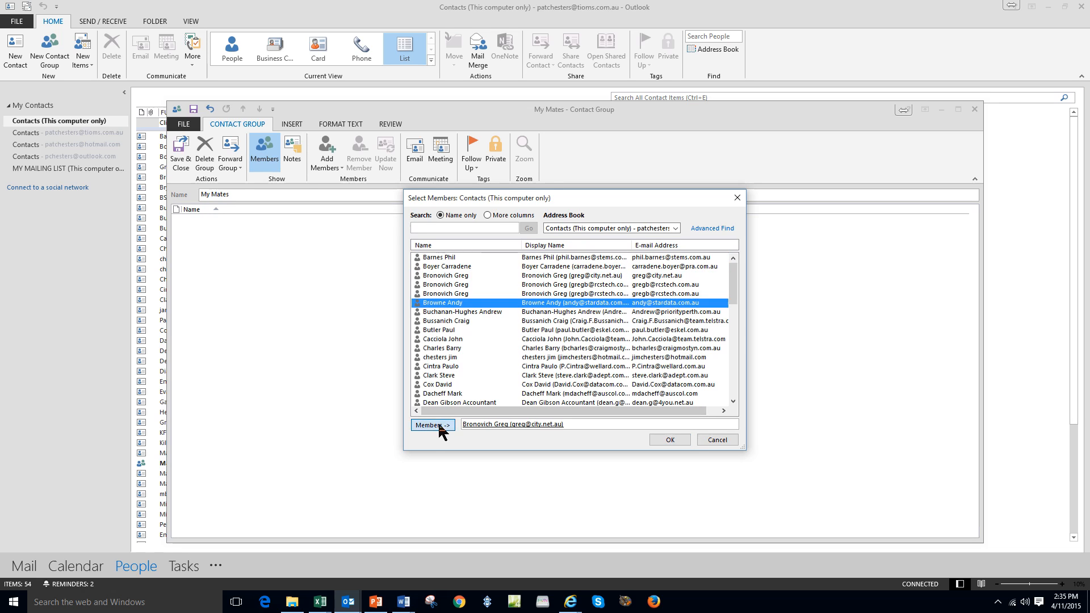
click(489, 312)
click(447, 423)
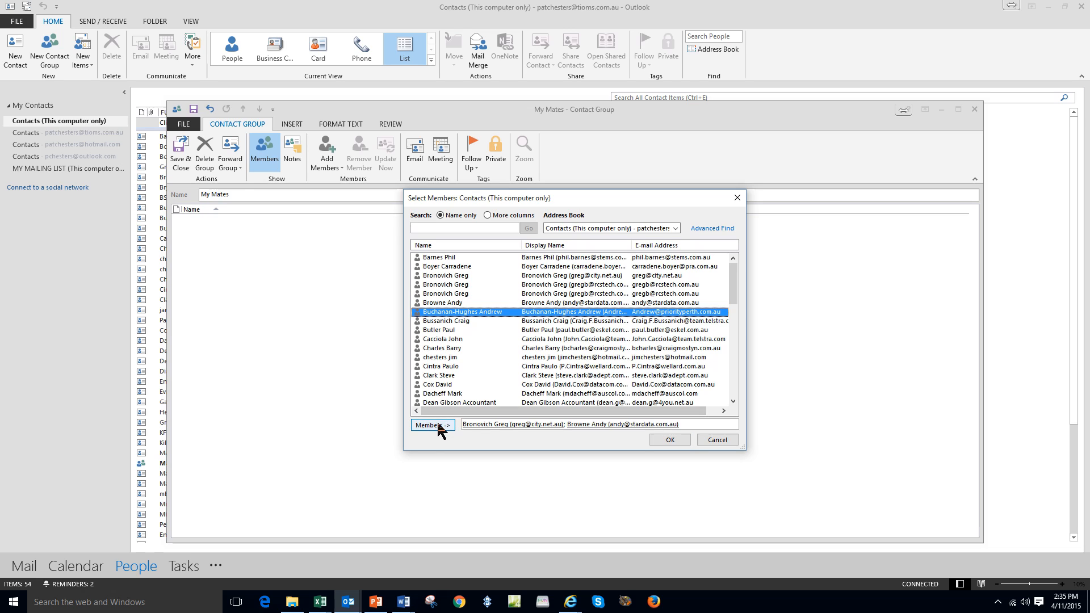
click(462, 357)
click(434, 419)
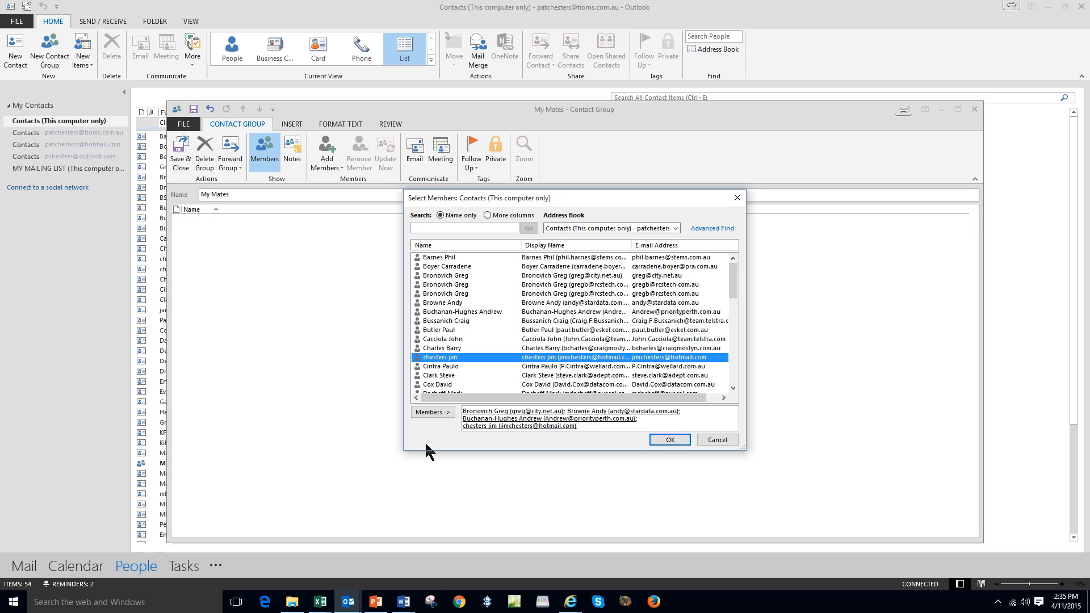
click(668, 440)
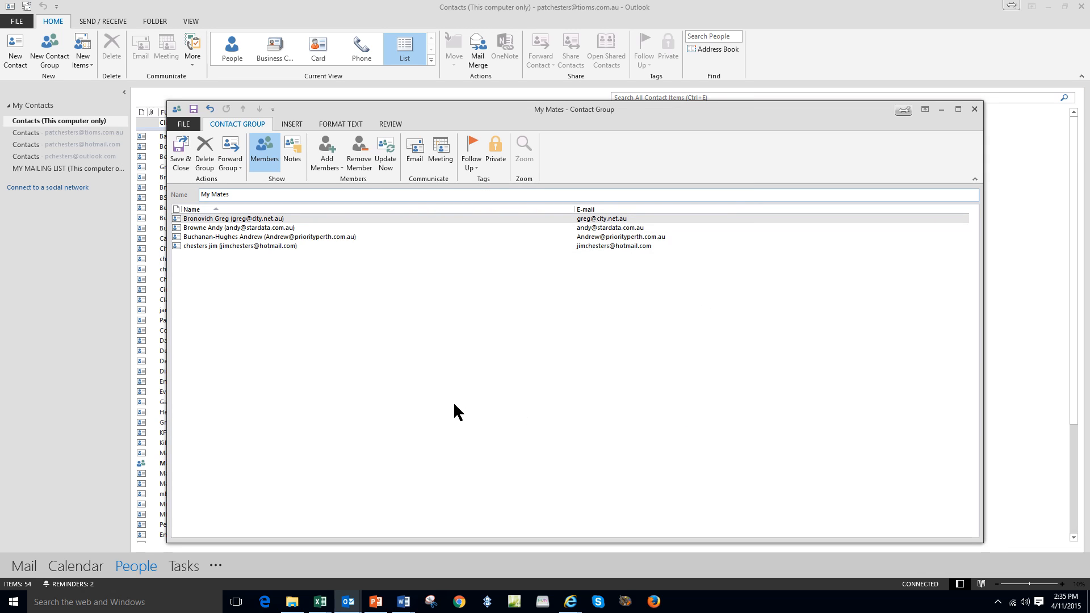
click(179, 149)
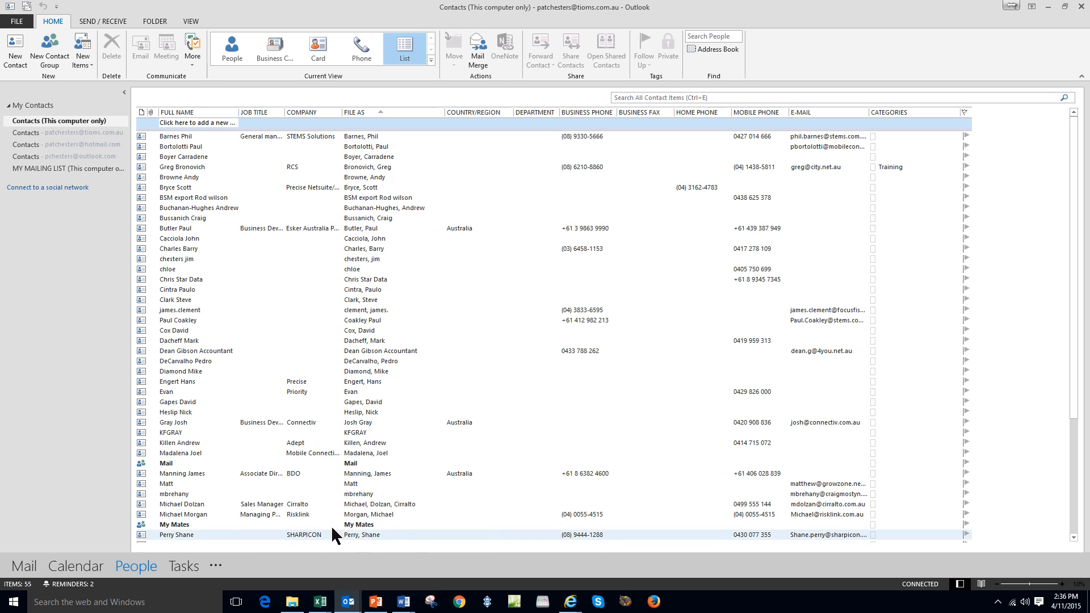
- Reopen the My Mates group to check its members, close it, and switch back to the Hotmail Inbox window
double_click(192, 522)
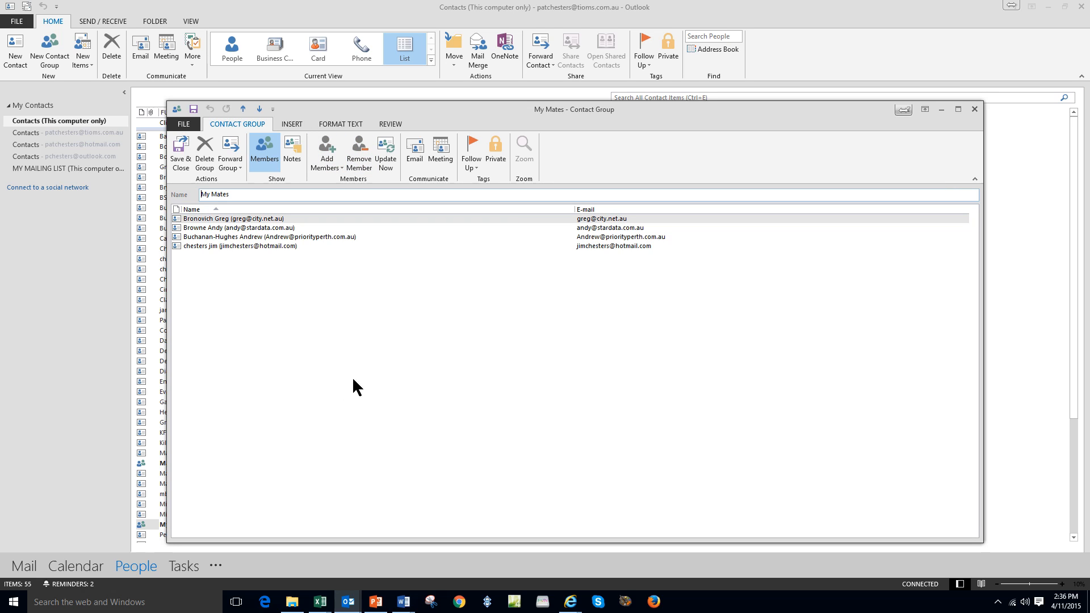
click(974, 110)
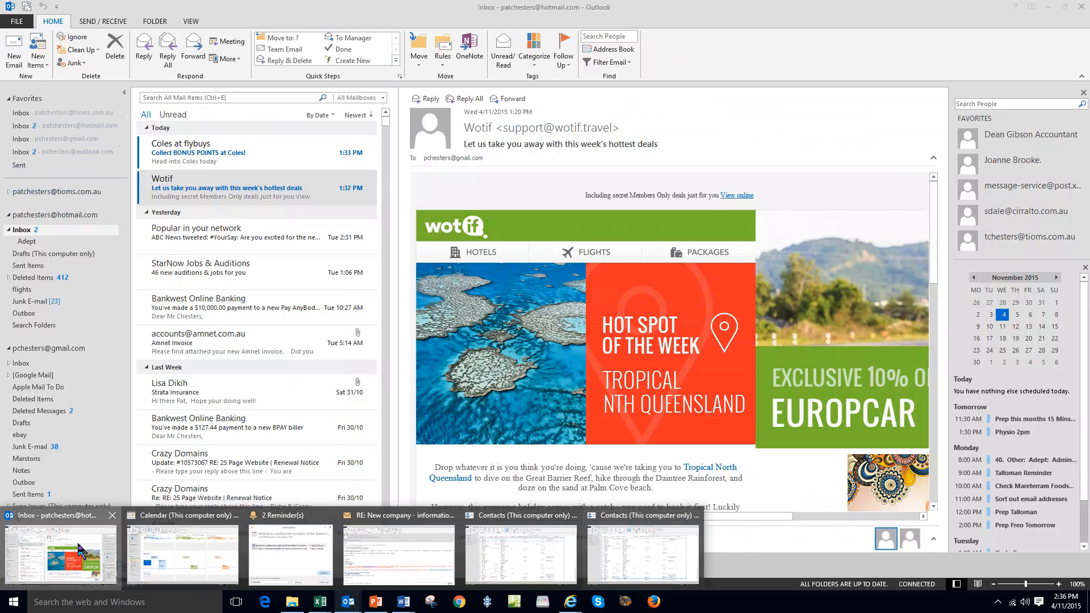
click(62, 545)
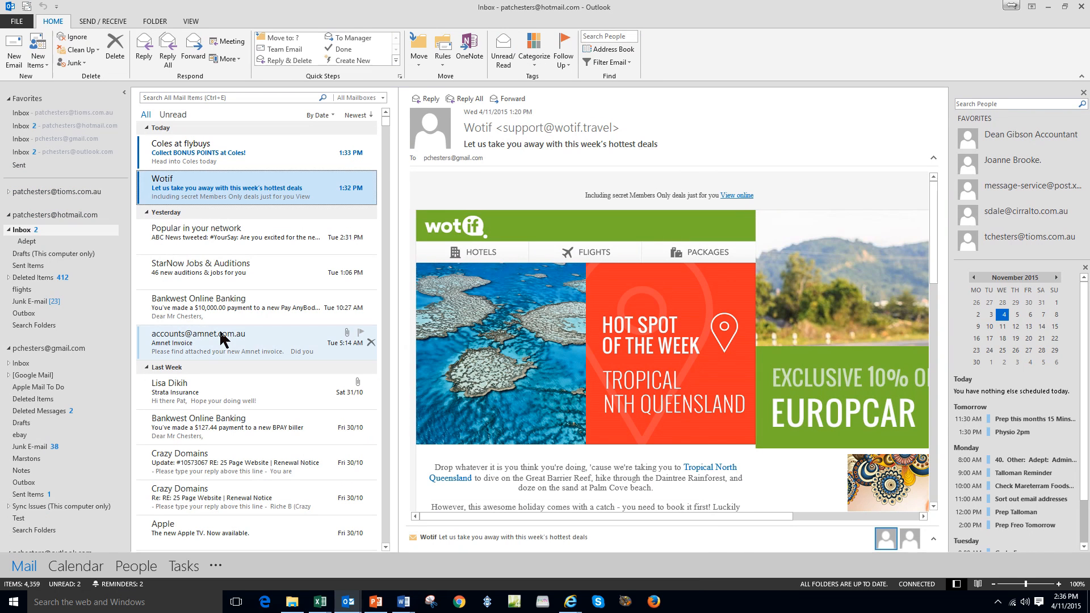
- Start a new email and search the Hotmail address book for To recipients beginning with m
click(14, 63)
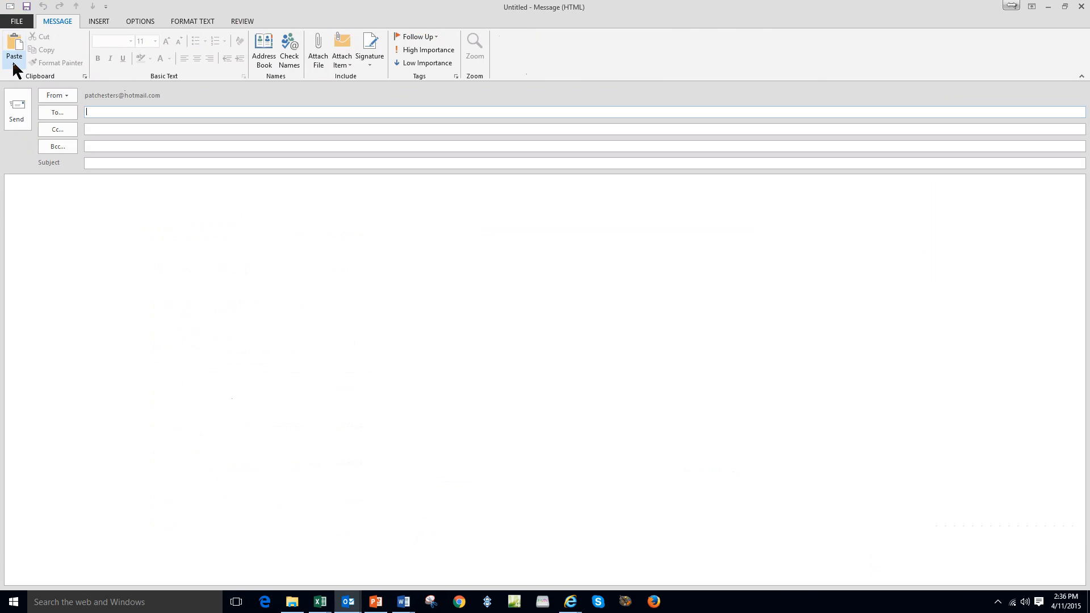
click(55, 113)
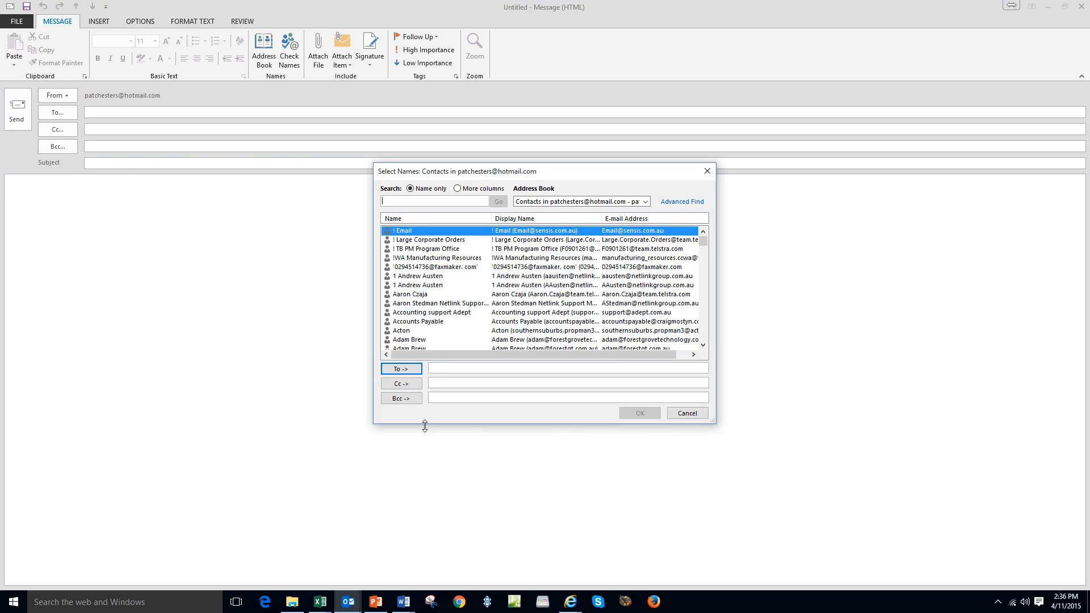
text(m)
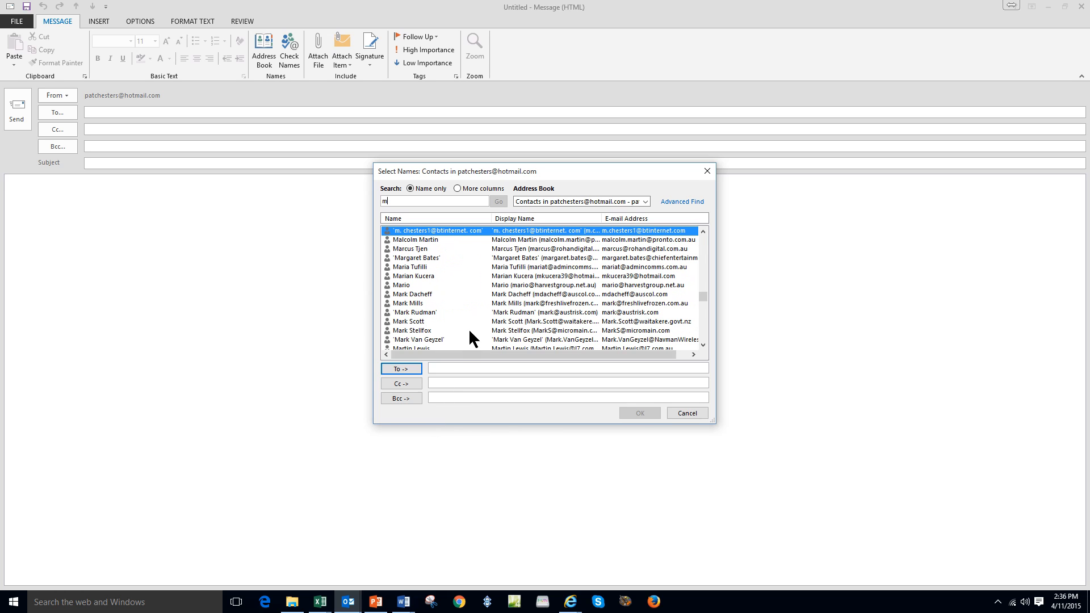
click(703, 344)
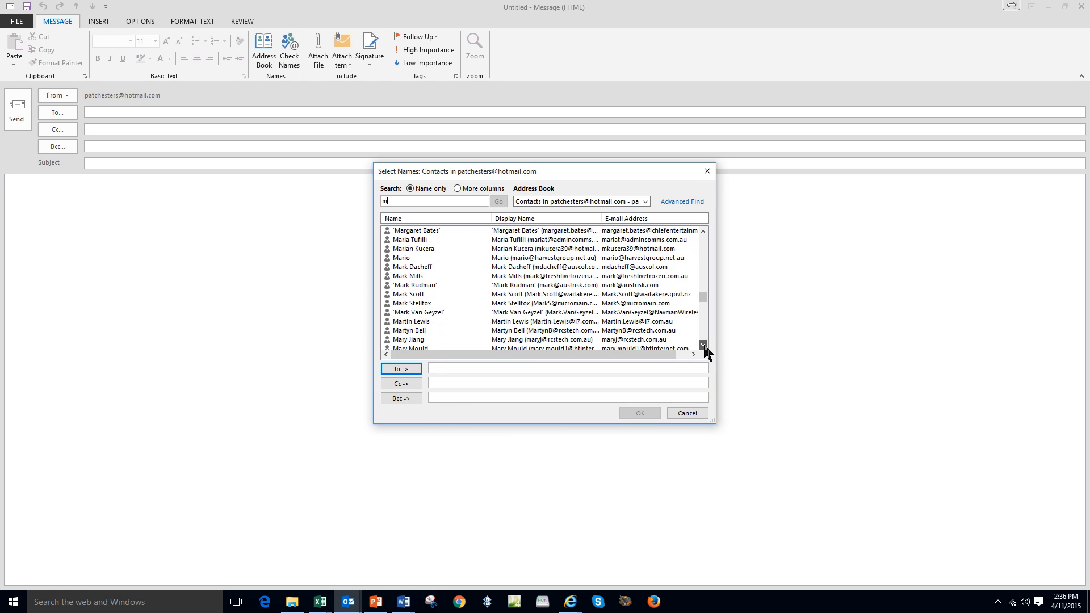
drag(702, 344, 703, 344)
drag(702, 240, 701, 240)
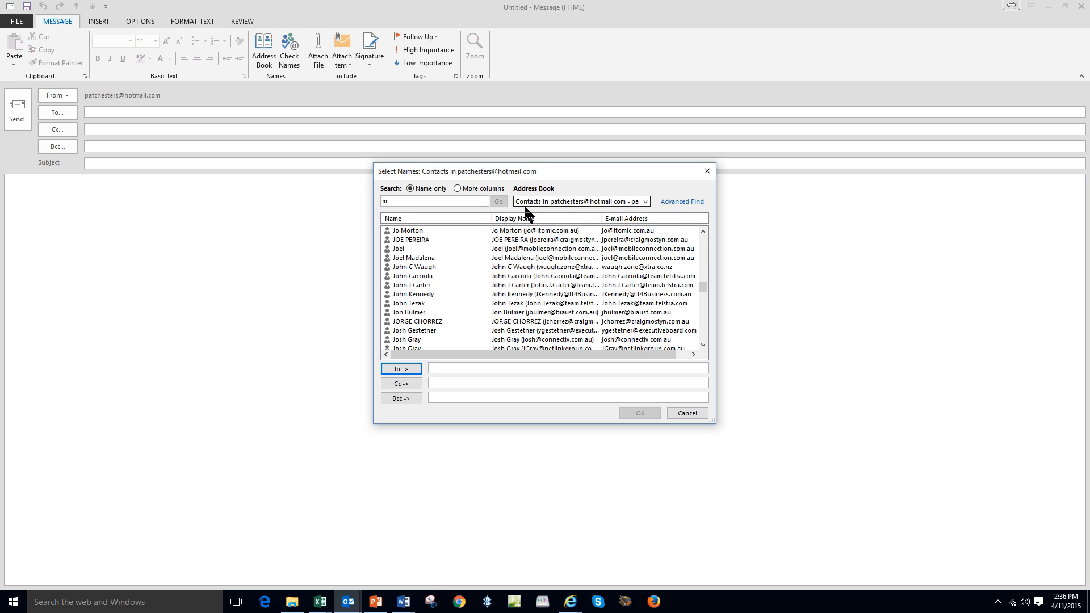
- Switch to the Contacts (This computer only) address book and add the My Mates group as the To recipient
click(645, 201)
click(603, 219)
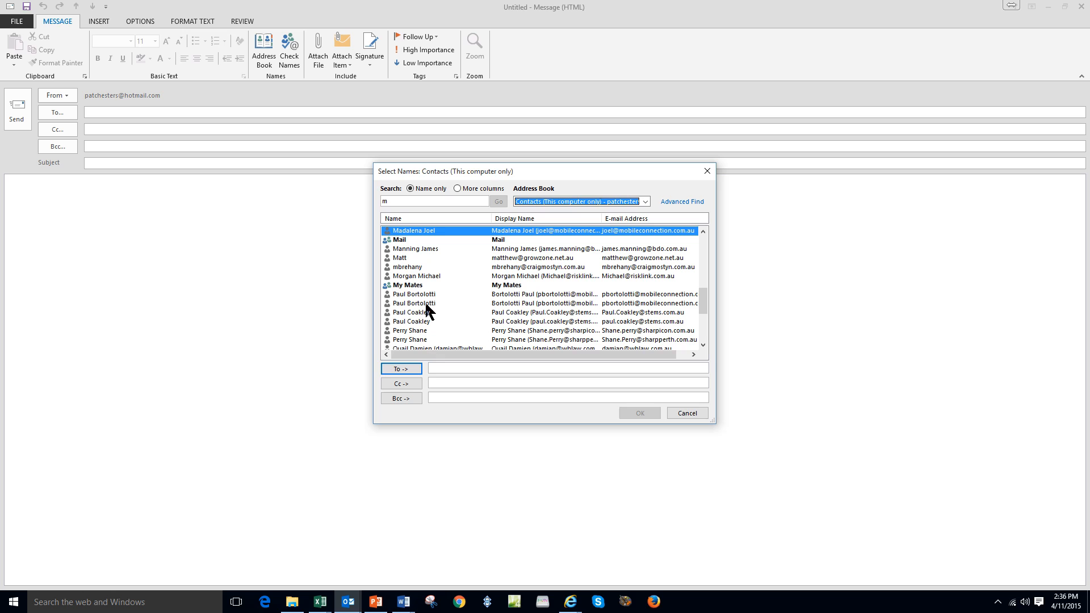
click(420, 286)
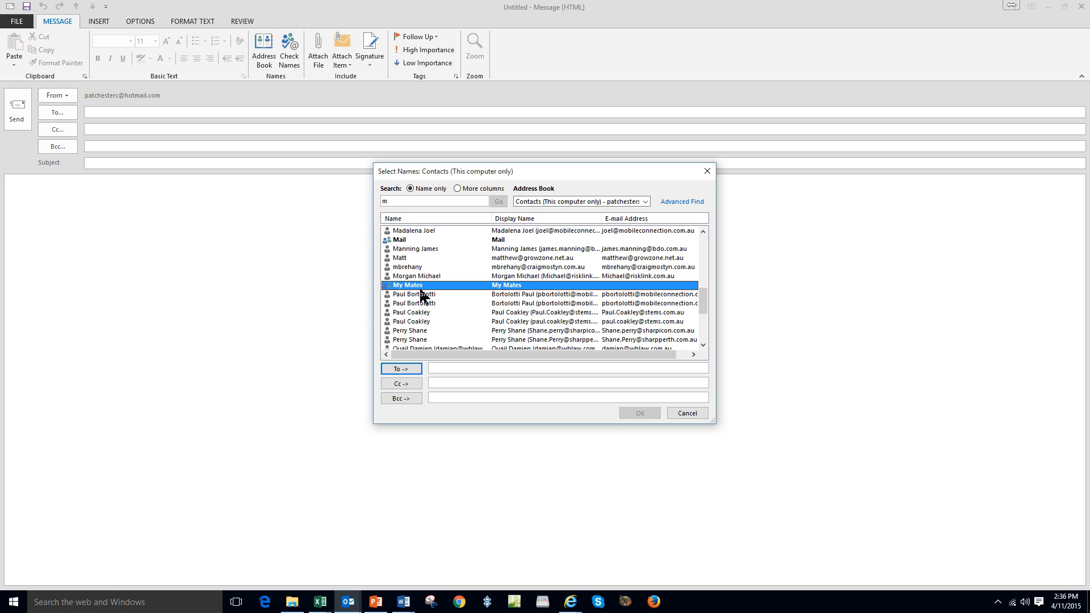
click(407, 370)
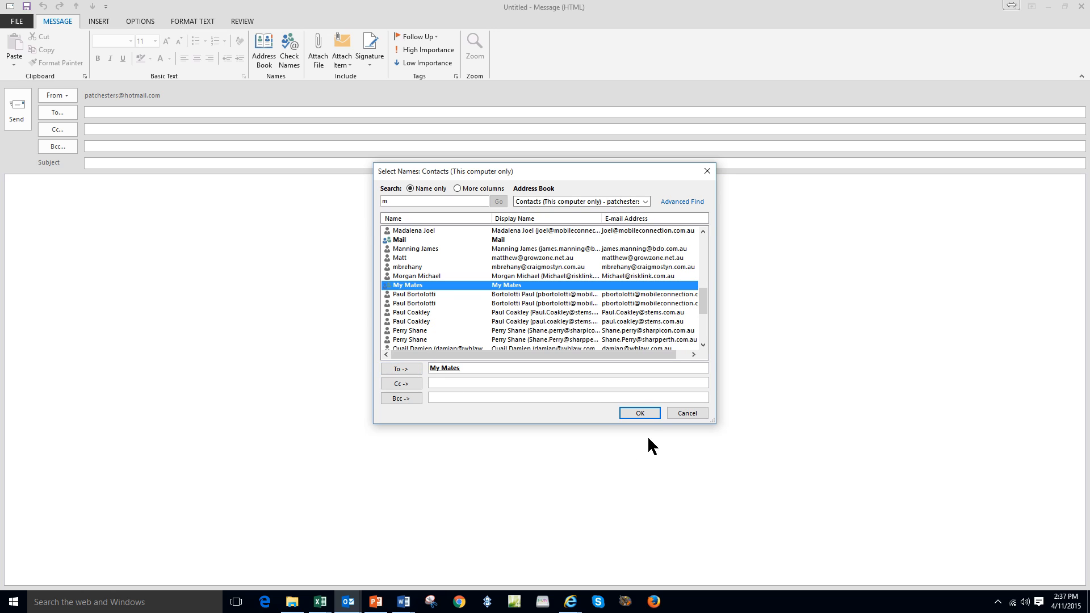
click(641, 415)
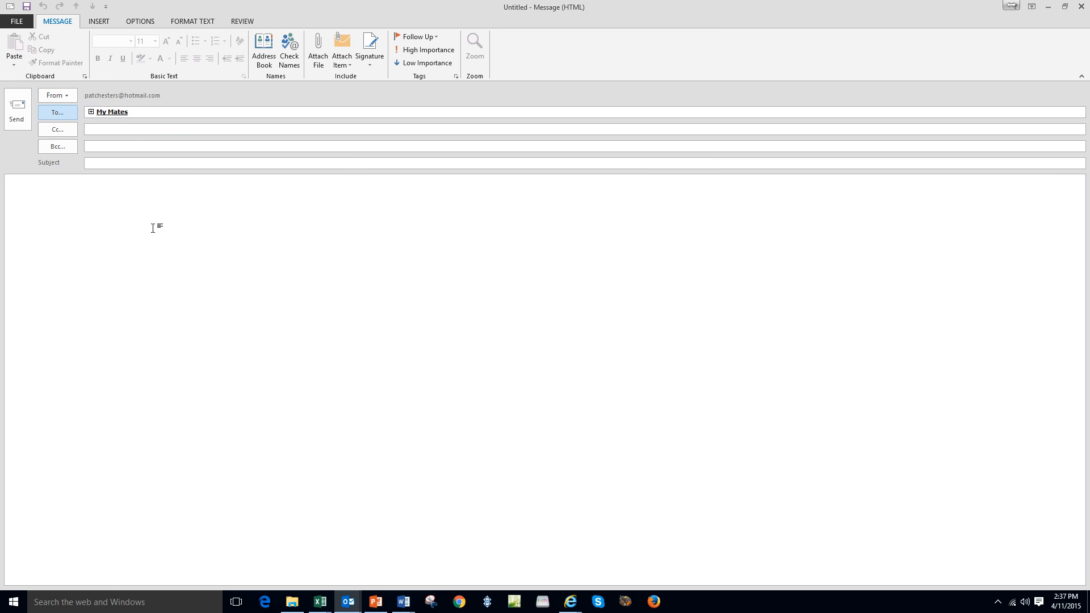
- Expand the My Mates group in the message's To field into its individual members
click(90, 111)
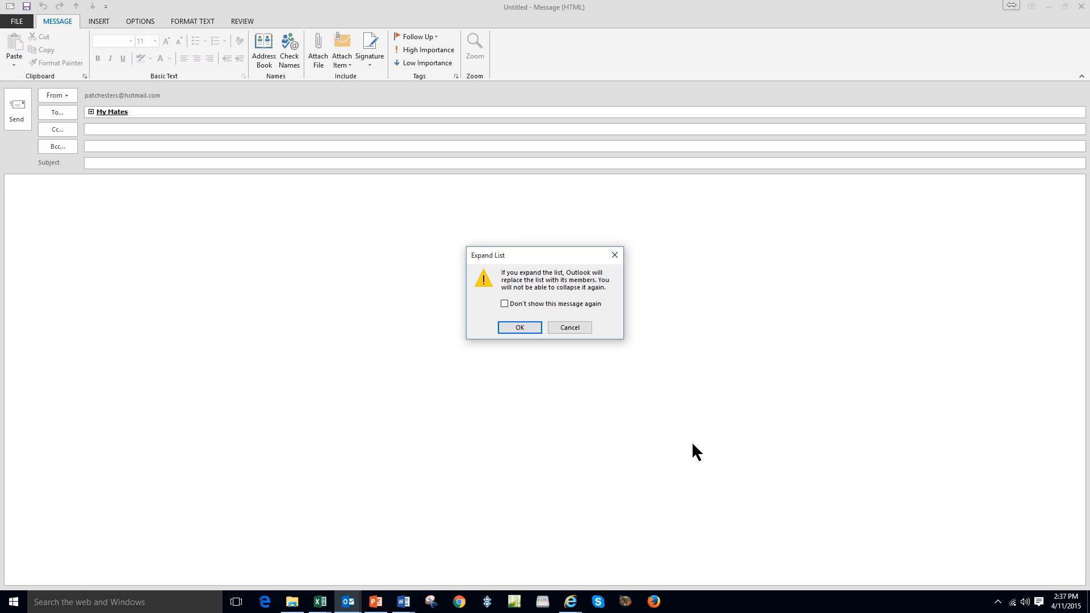
click(520, 328)
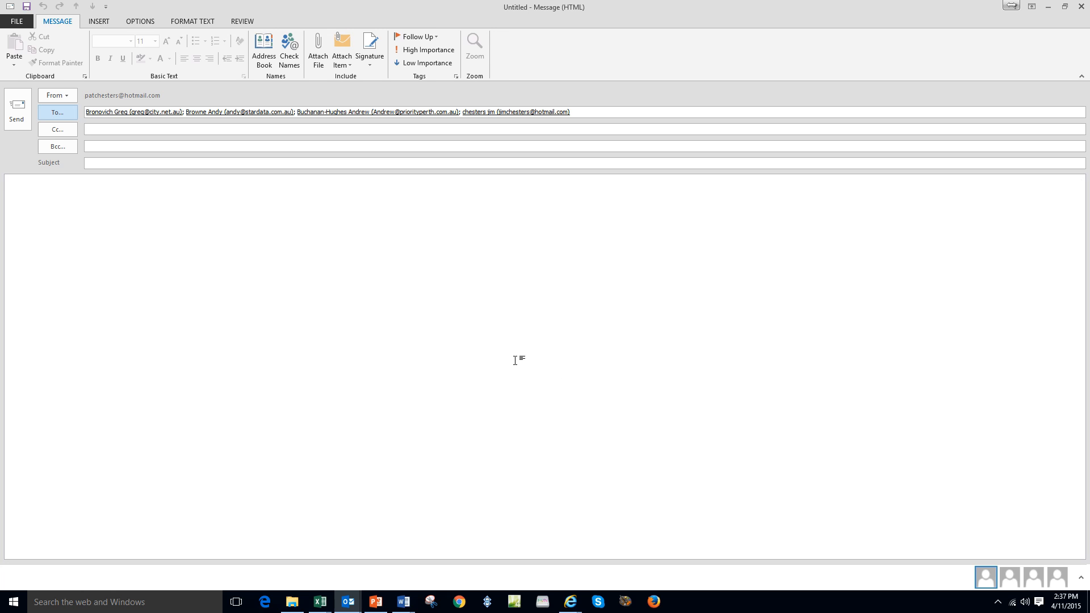
click(1080, 5)
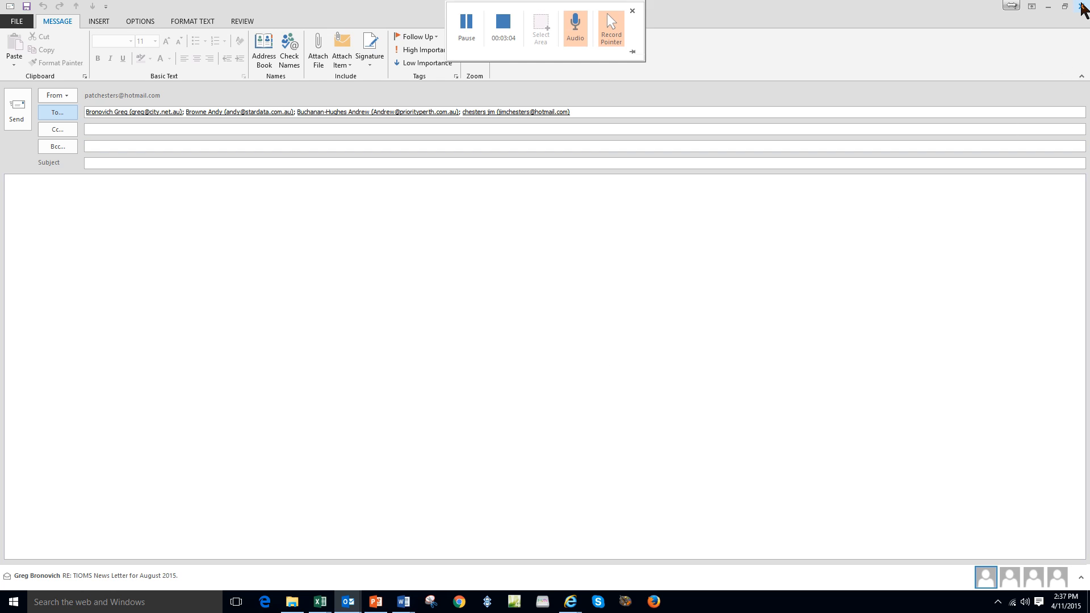
- Close the draft email without saving and open People in a new, maximized window
click(537, 332)
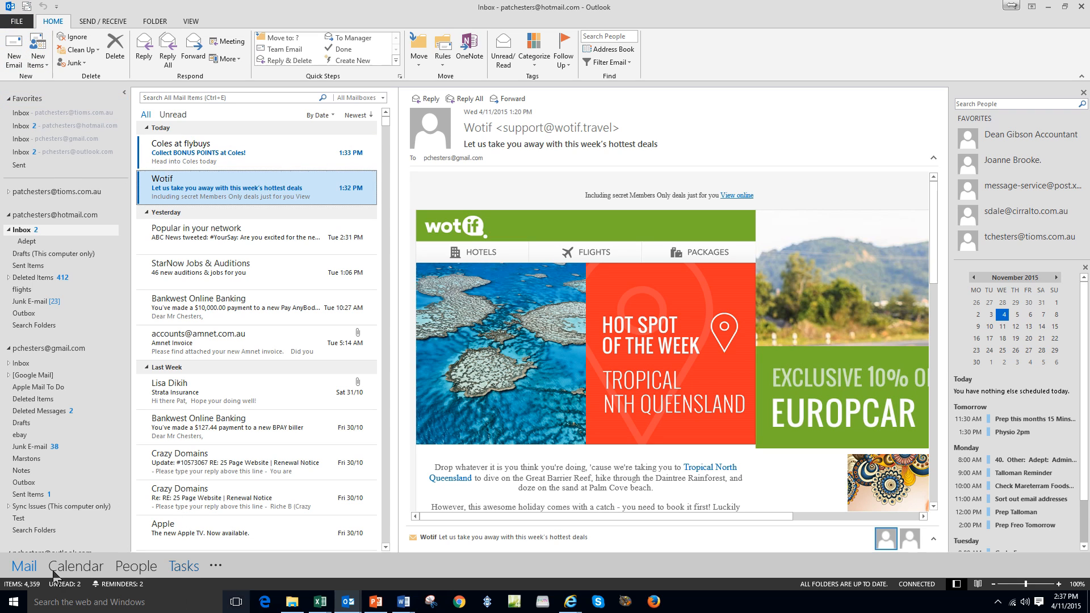
right_click(121, 566)
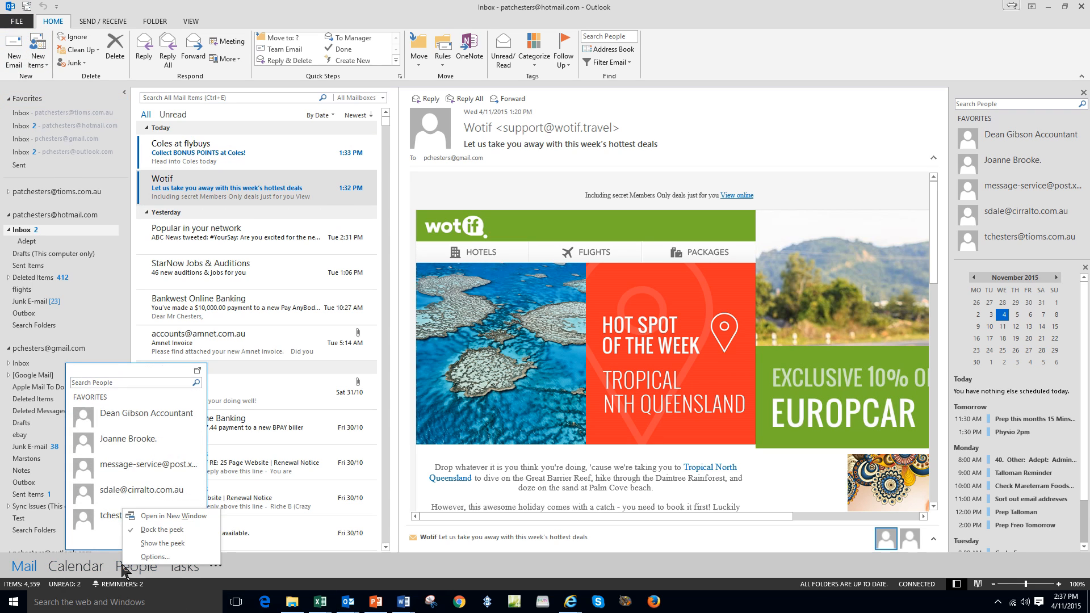
click(179, 516)
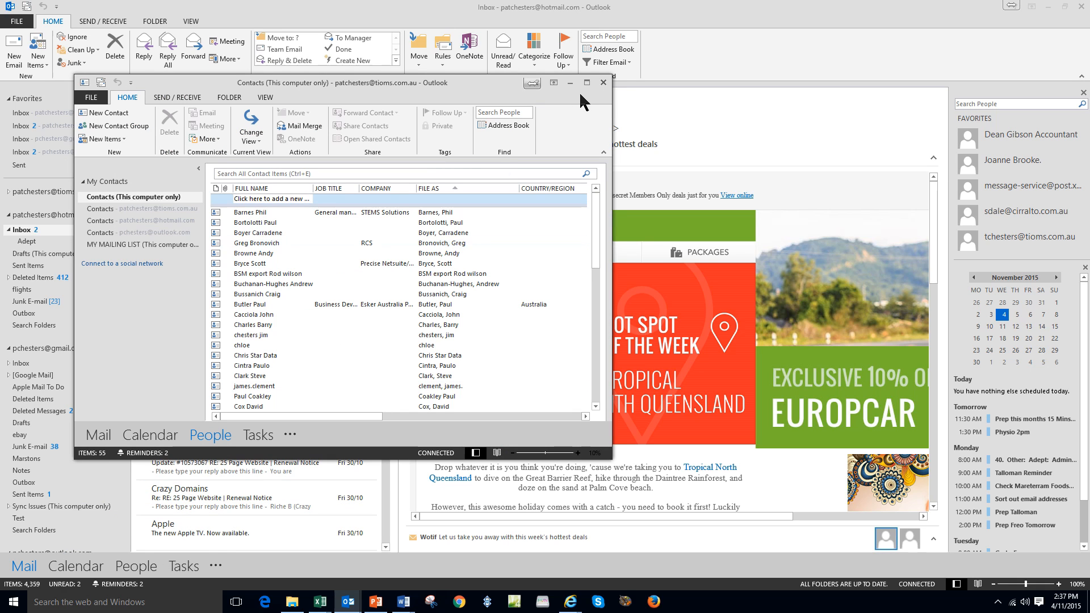
click(587, 82)
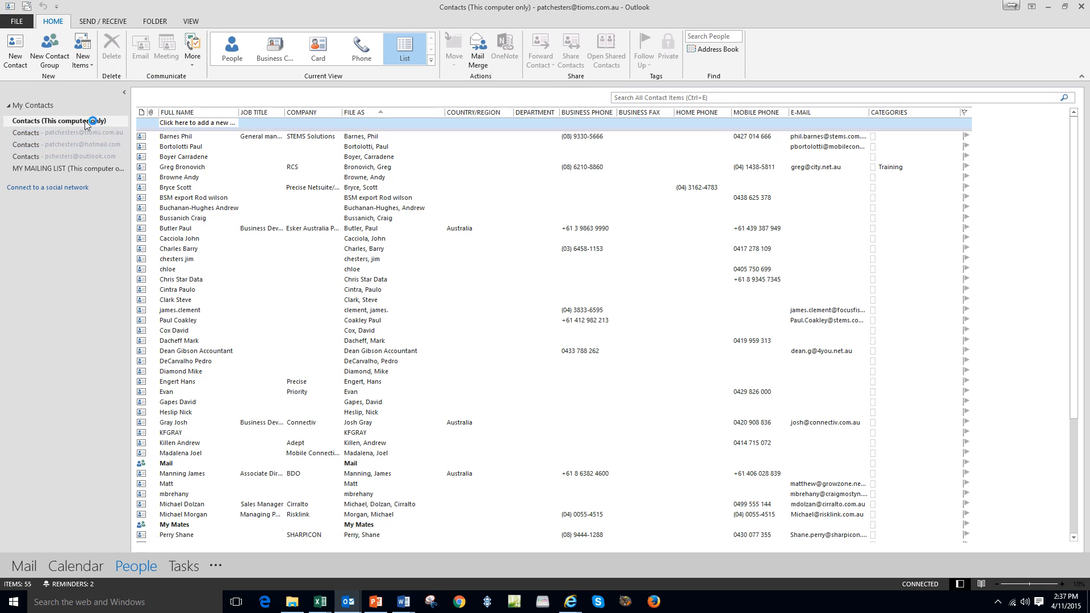
- Start a new contact group named many groups and open the Outlook contacts list for choosing its members
click(56, 61)
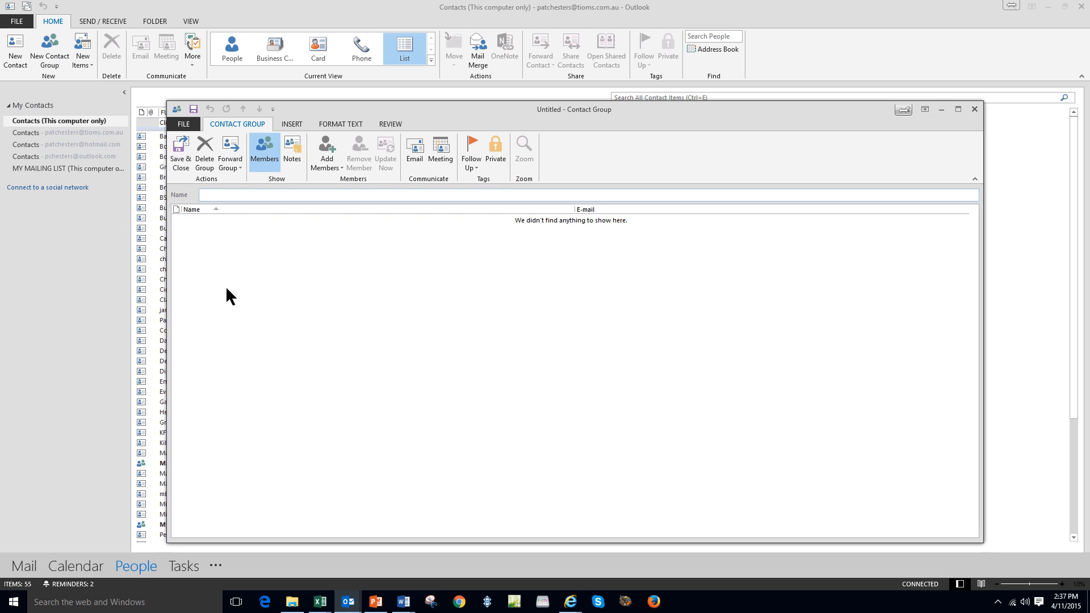
text(many groups)
click(338, 165)
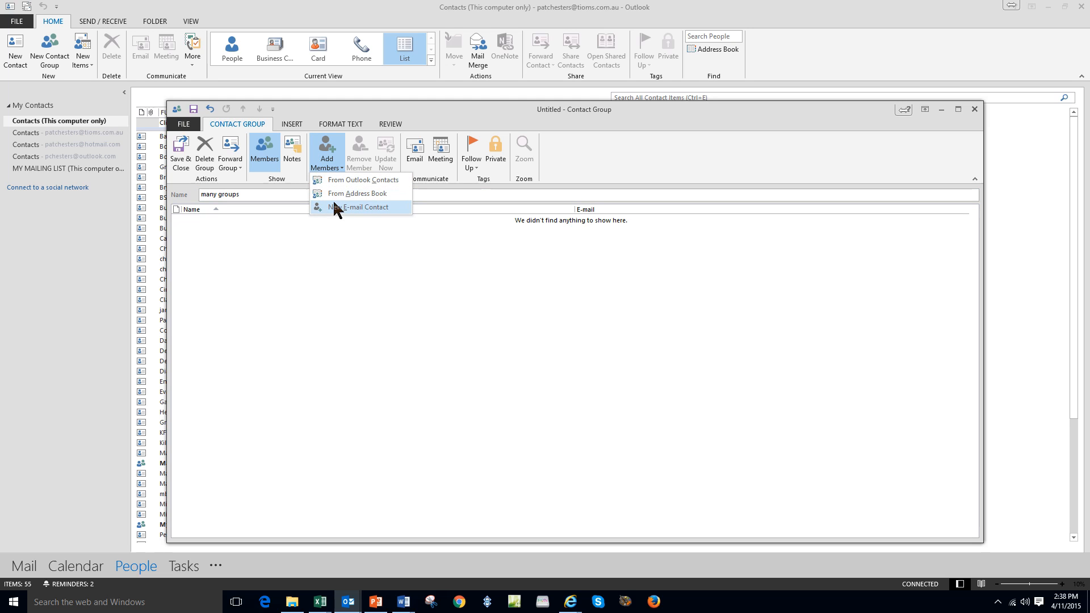
click(379, 179)
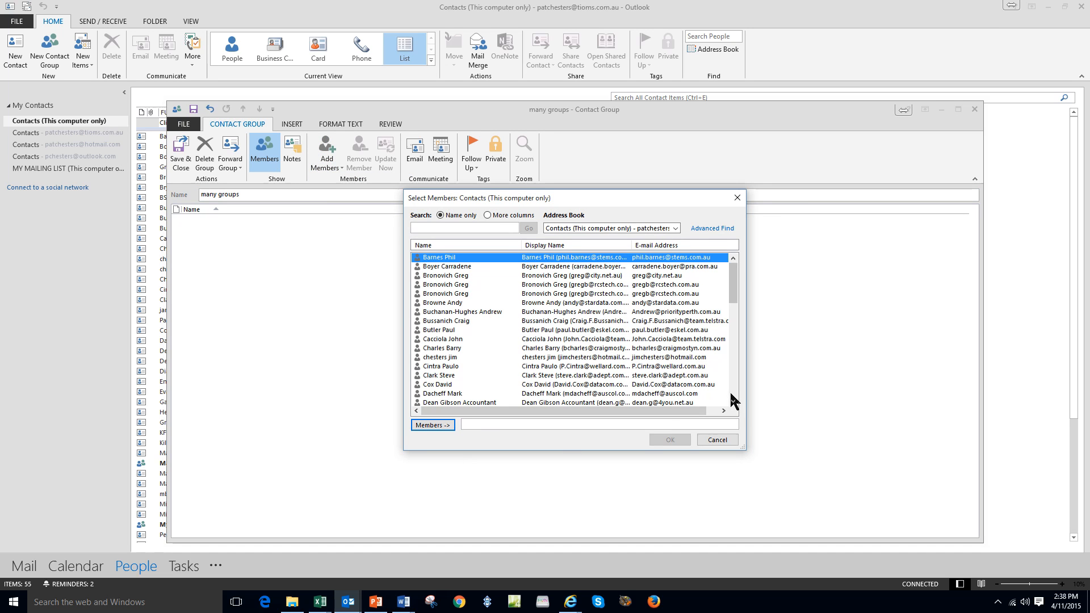
- Add the Mail and My Mates groups as members of many groups, and close the group without saving
scroll(734, 400, down, 5)
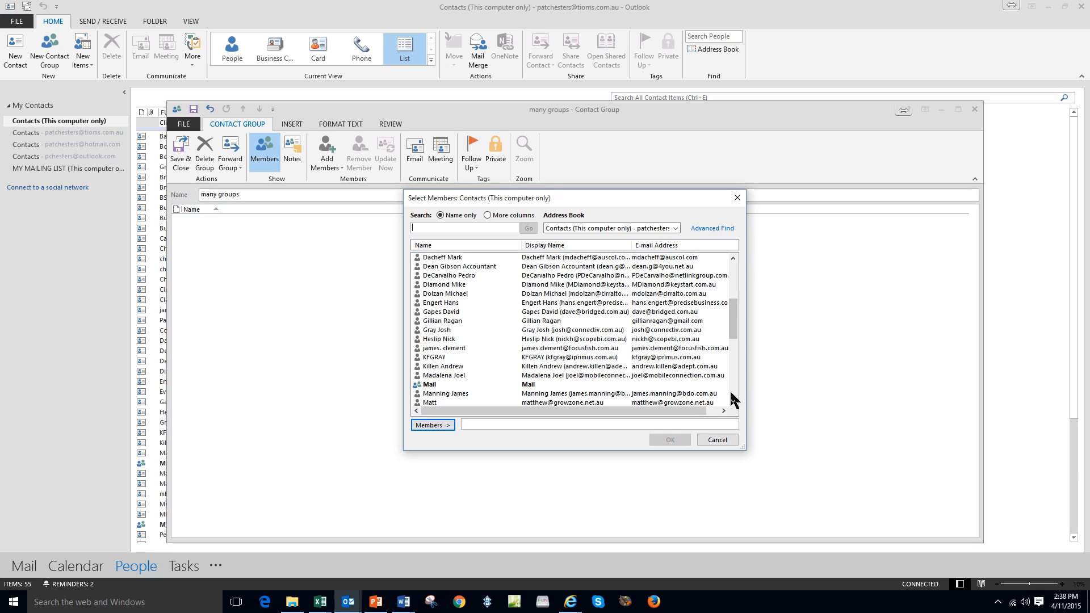
click(432, 388)
click(433, 425)
scroll(734, 402, down, 3)
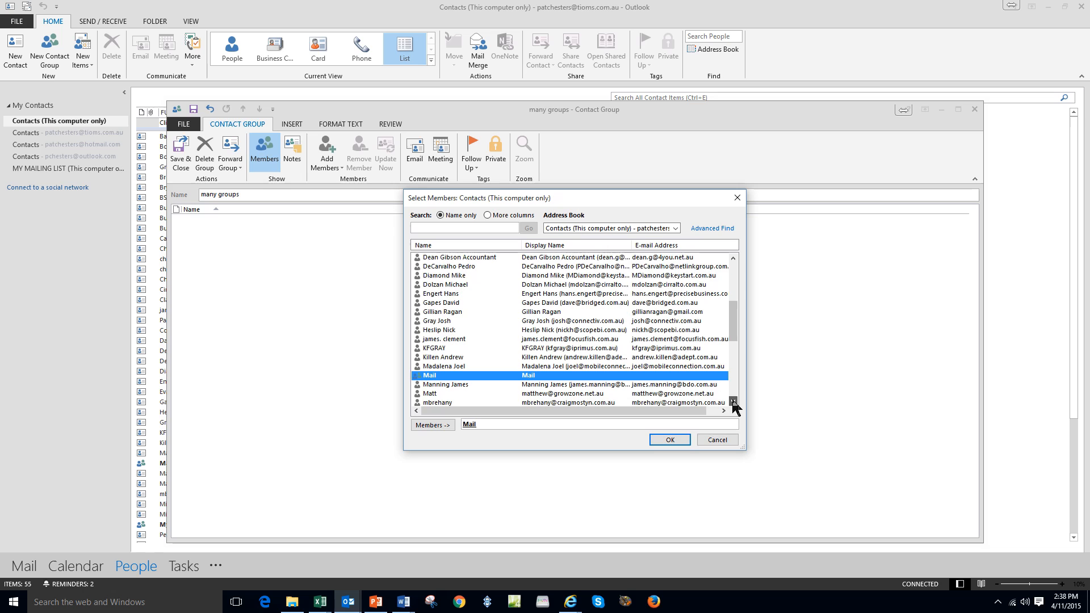
click(443, 367)
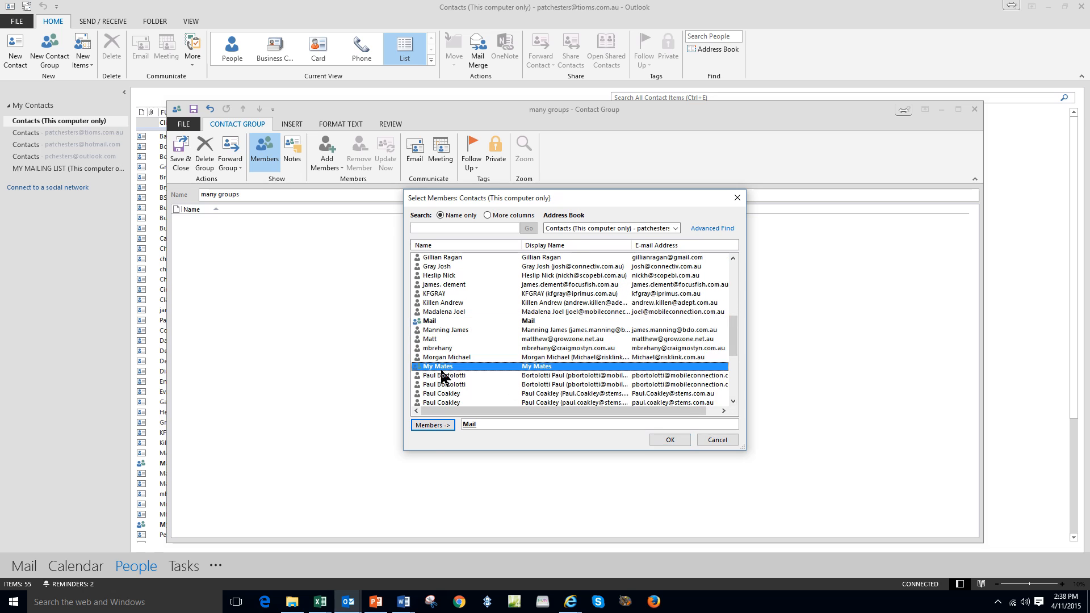
click(427, 425)
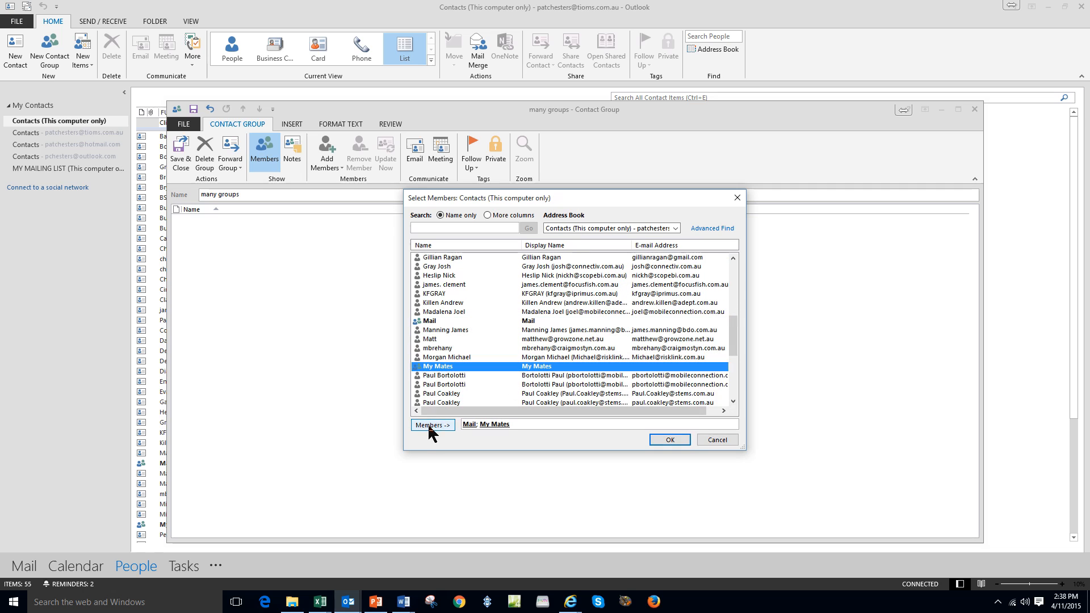
click(671, 440)
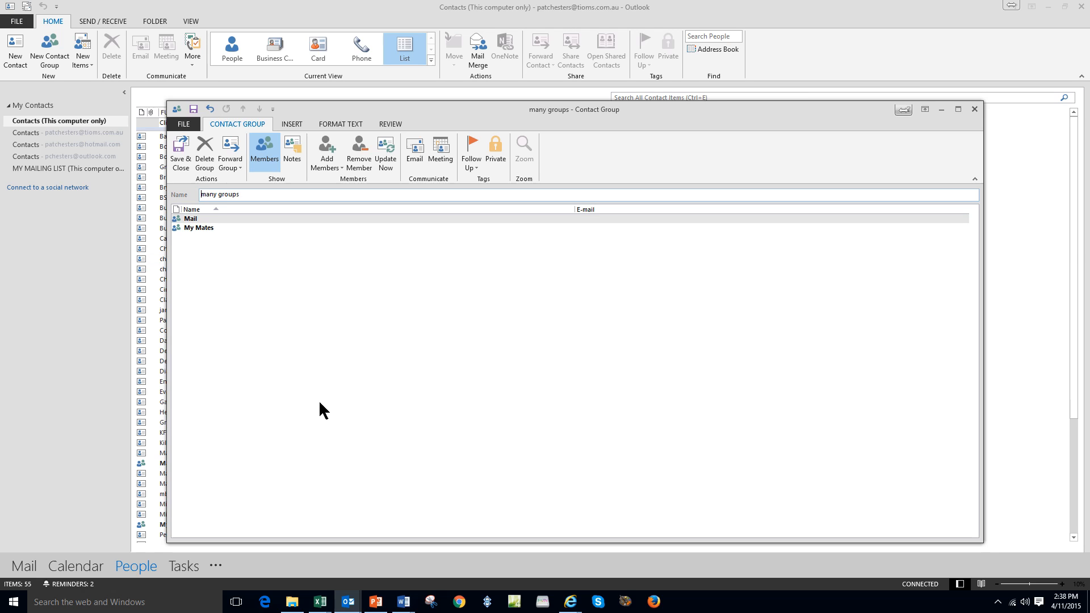
click(974, 110)
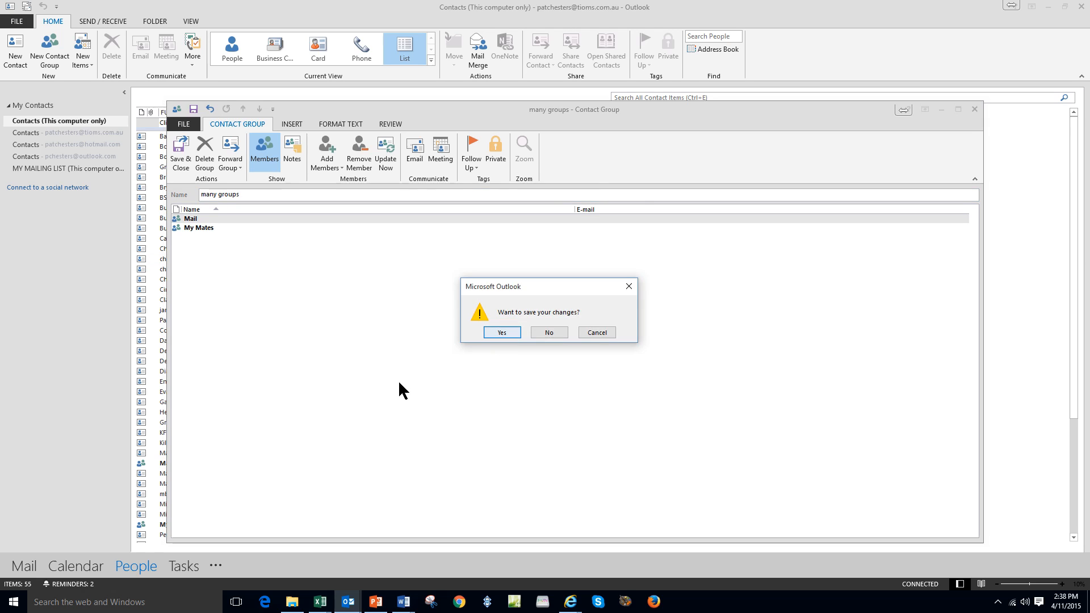
click(548, 333)
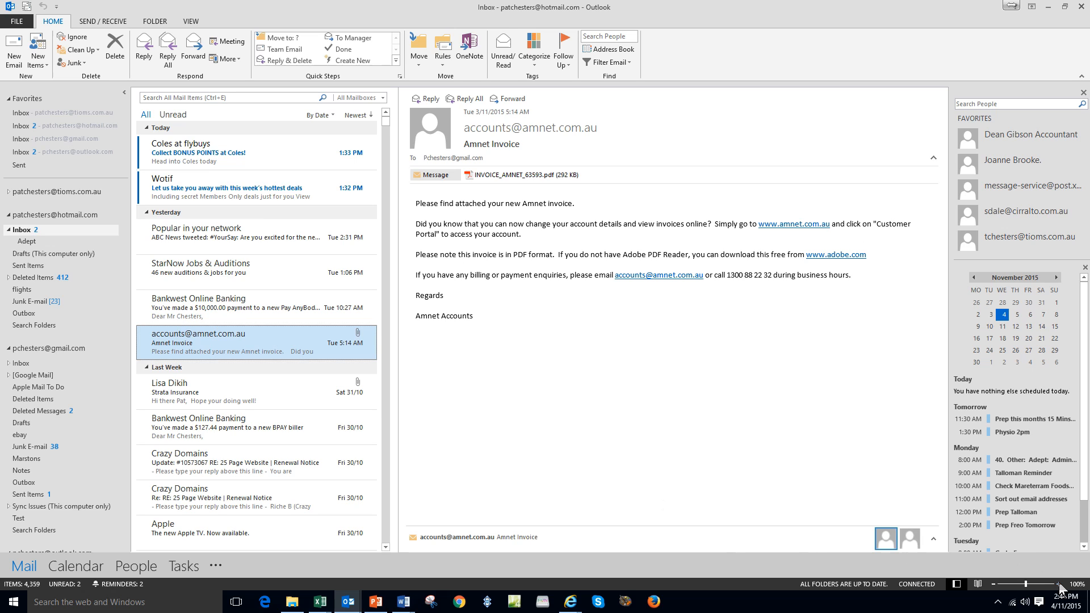
- Try the Amnet Invoice email's reading zoom at 180%, 244%, 44% and 95%, and restore it to 100%
drag(1026, 584, 1031, 586)
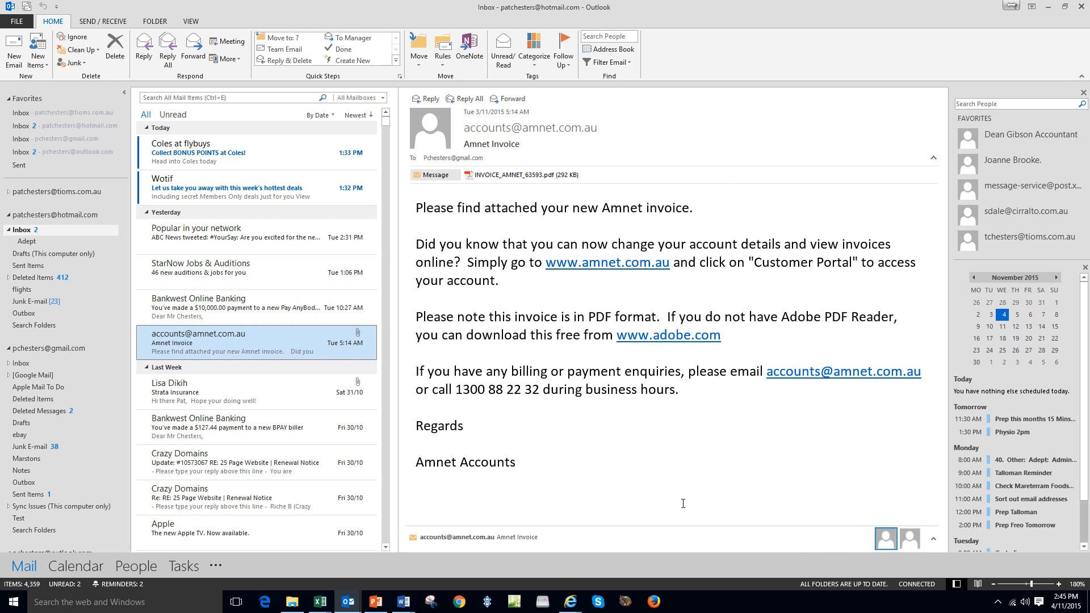
drag(1032, 586, 1036, 584)
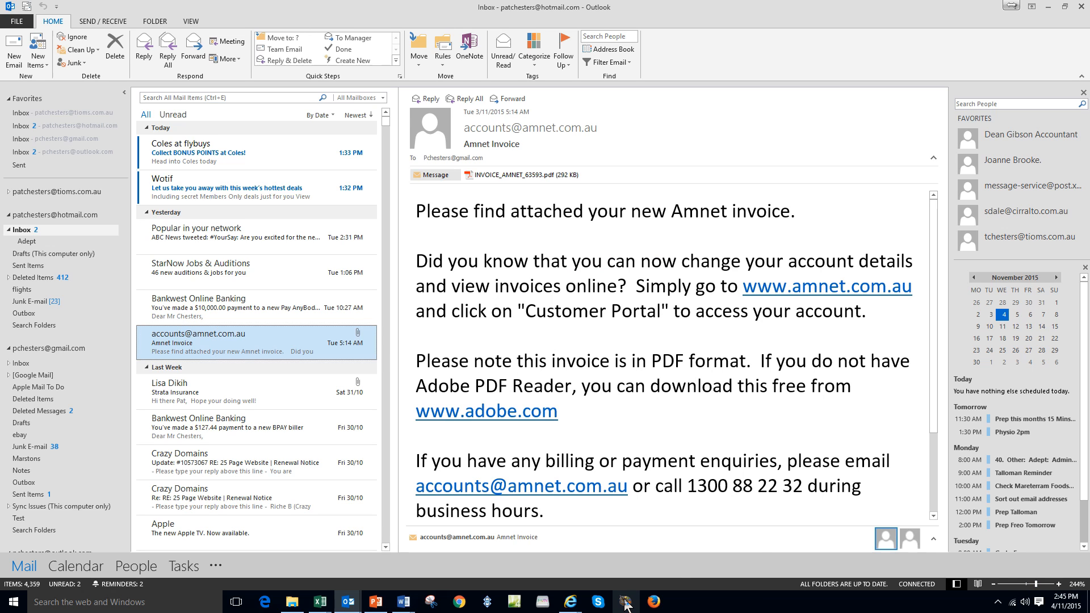
click(1008, 584)
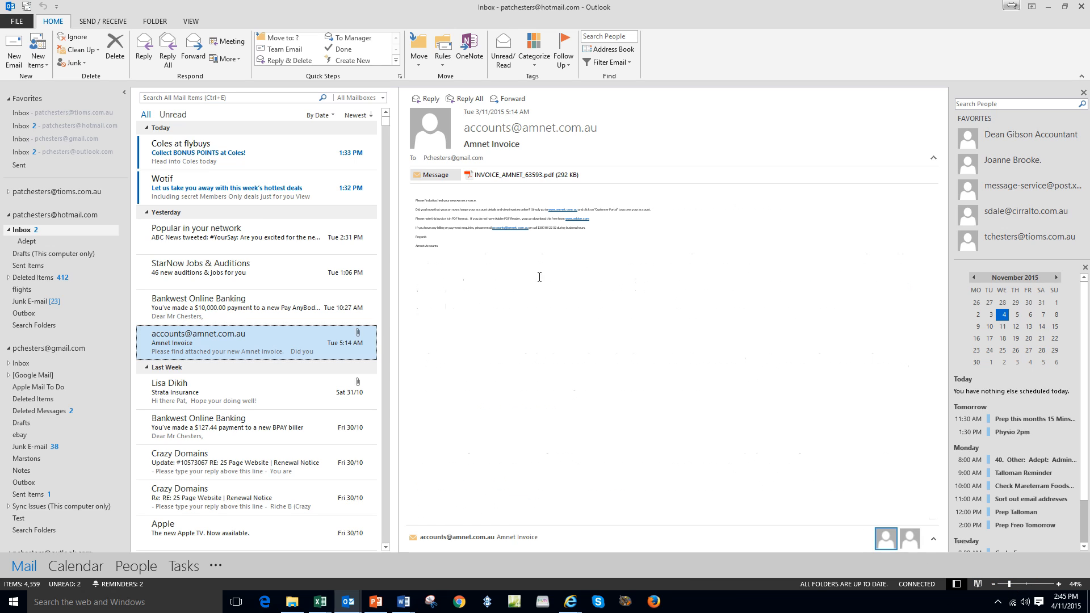
drag(1010, 584, 1024, 584)
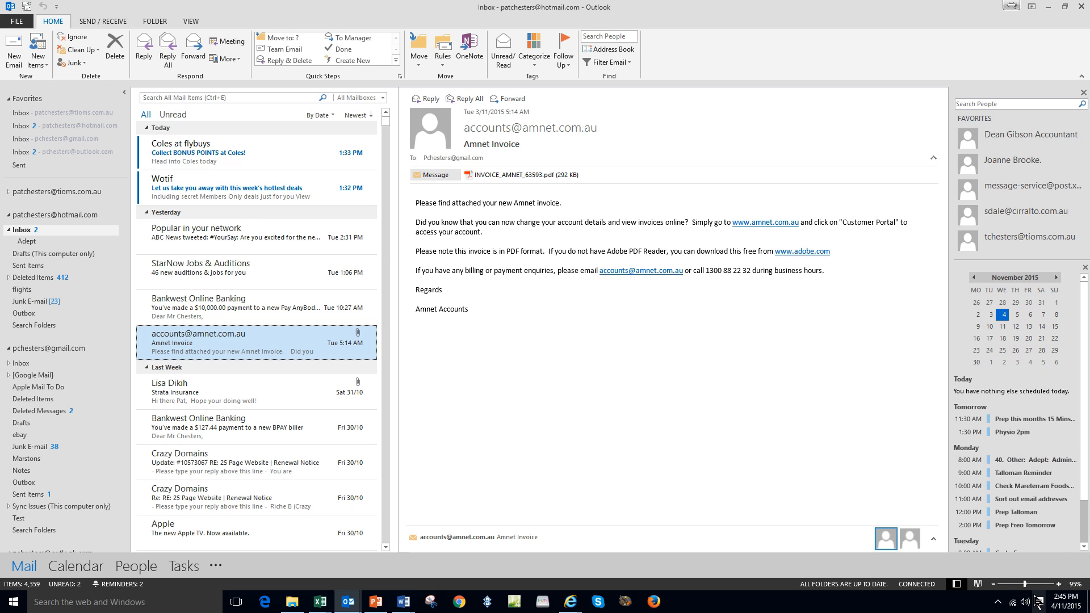
drag(1024, 585, 1025, 585)
click(1025, 584)
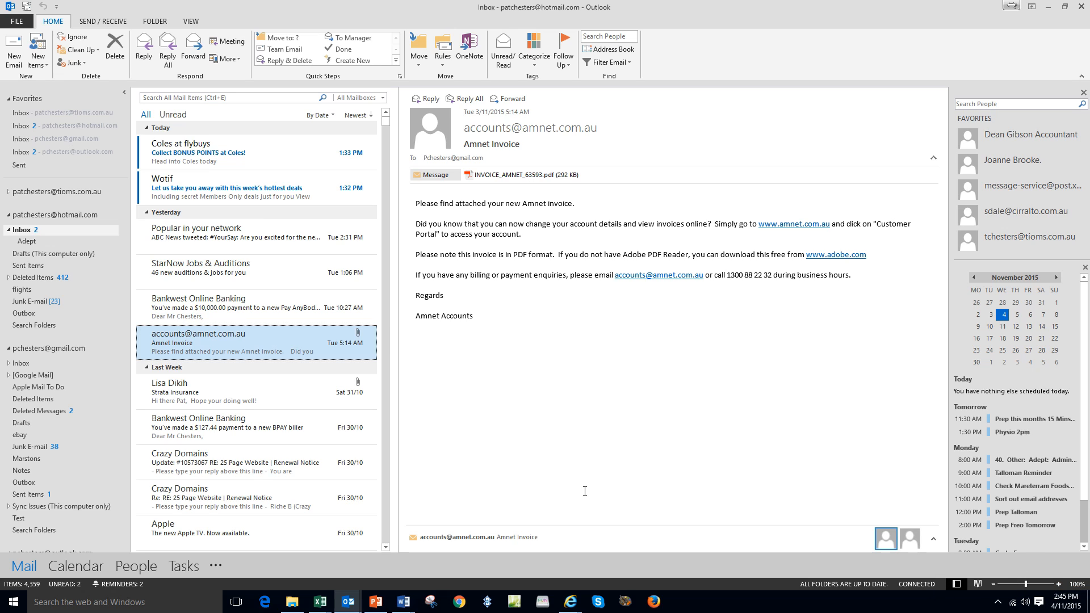
mouse_move(607, 13)
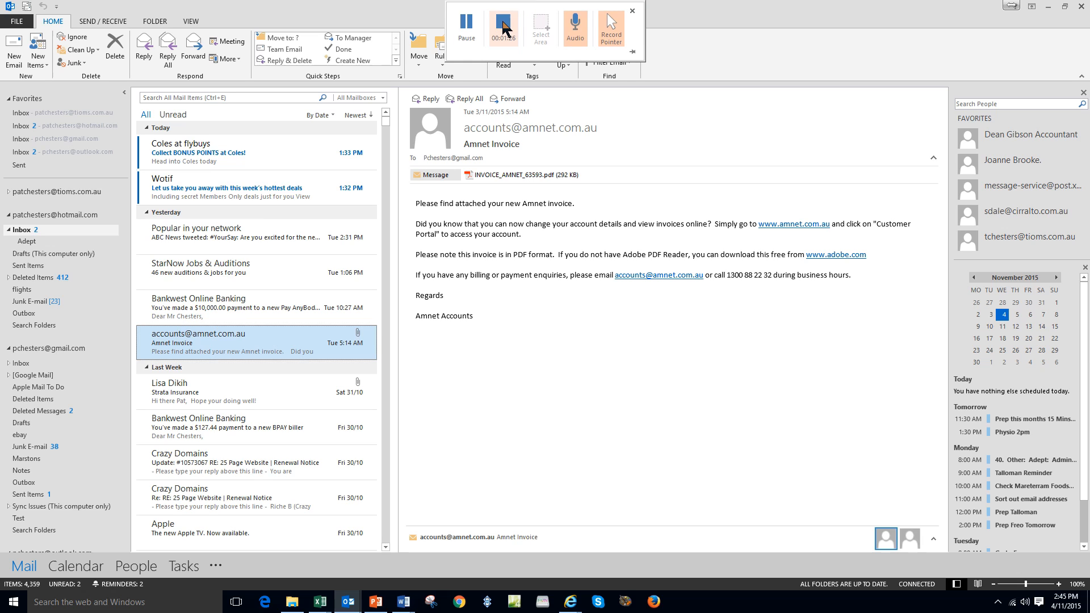
click(503, 28)
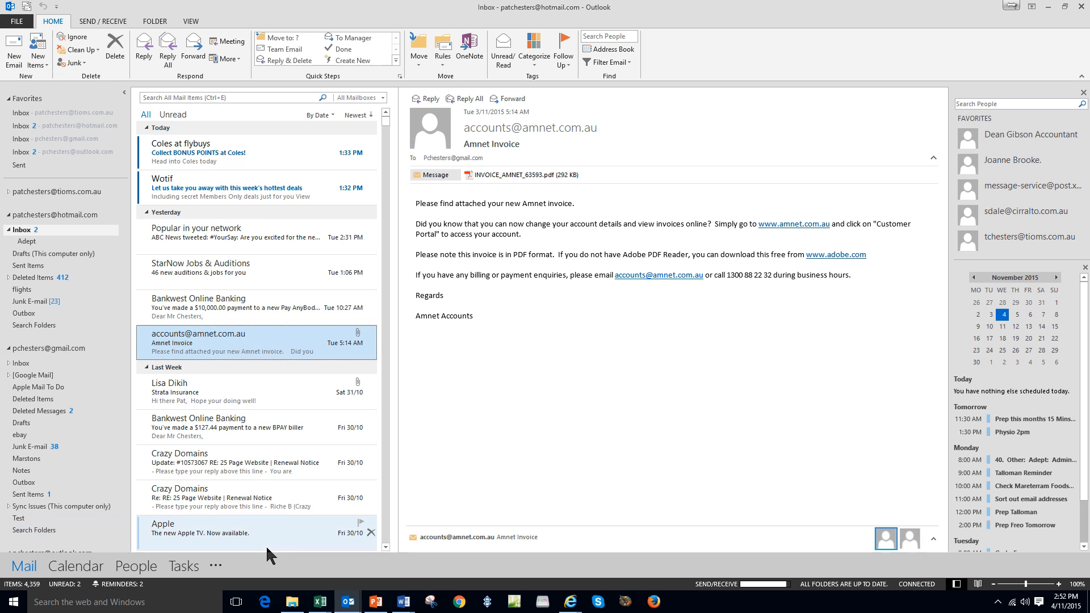
- Start a custom search folder under the Hotmail account and name it BankWest
right_click(46, 326)
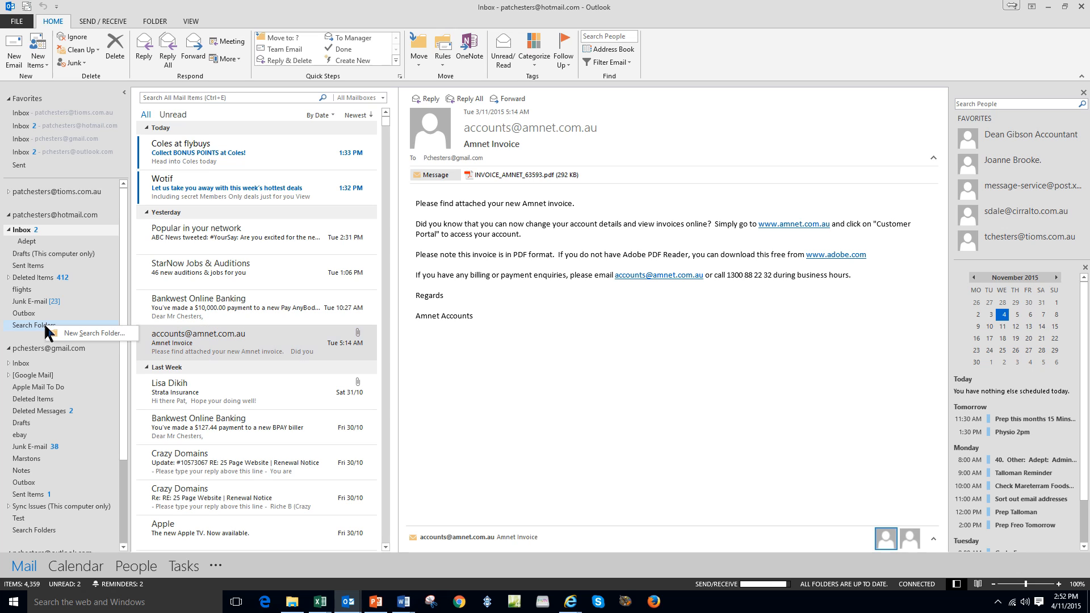
click(91, 332)
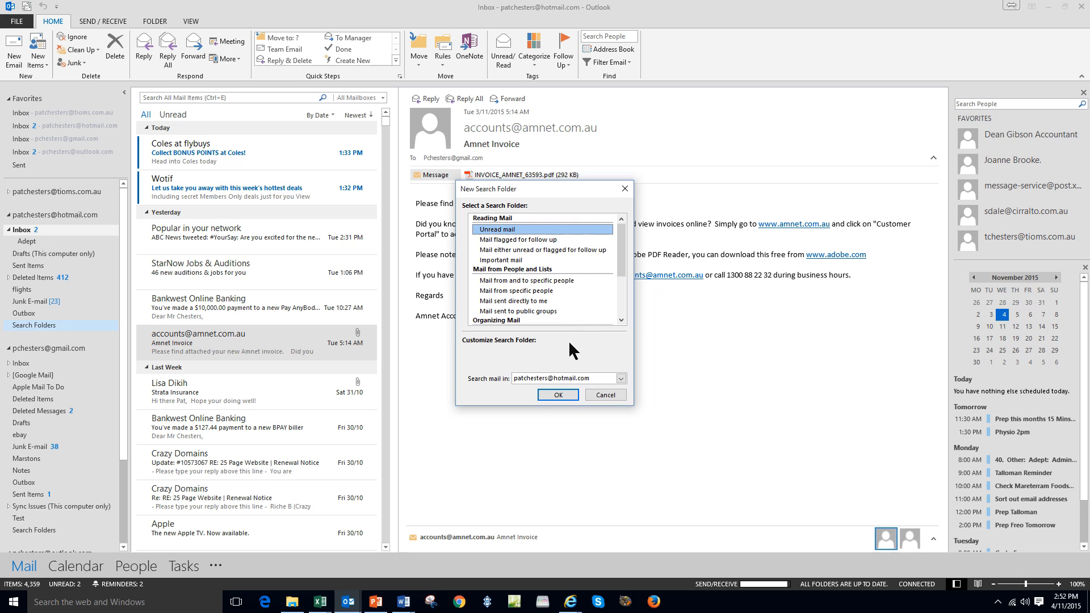
drag(622, 262, 622, 304)
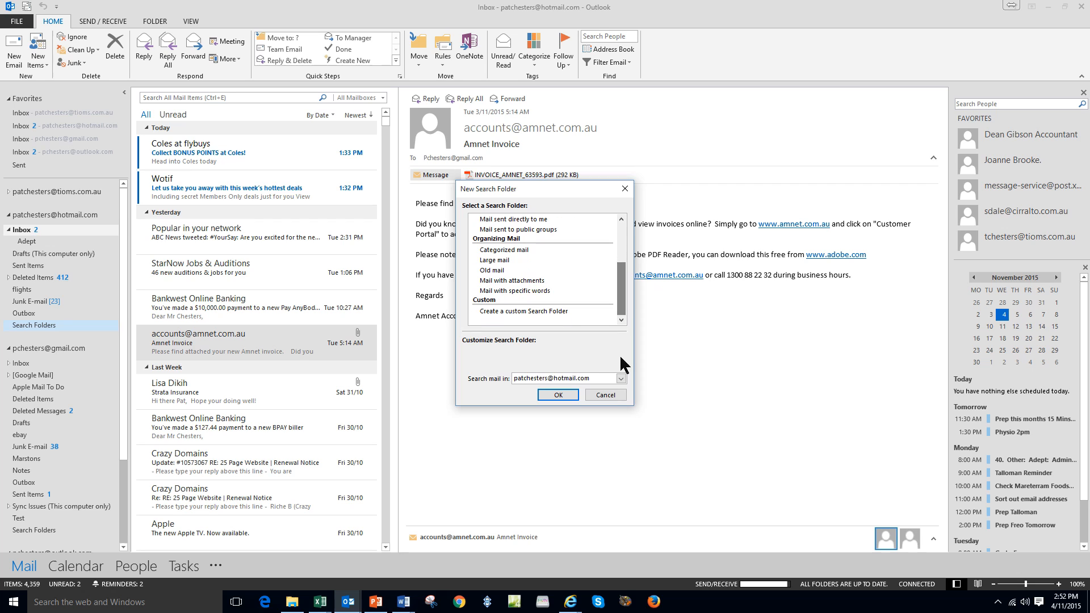
scroll(623, 287, up, 3)
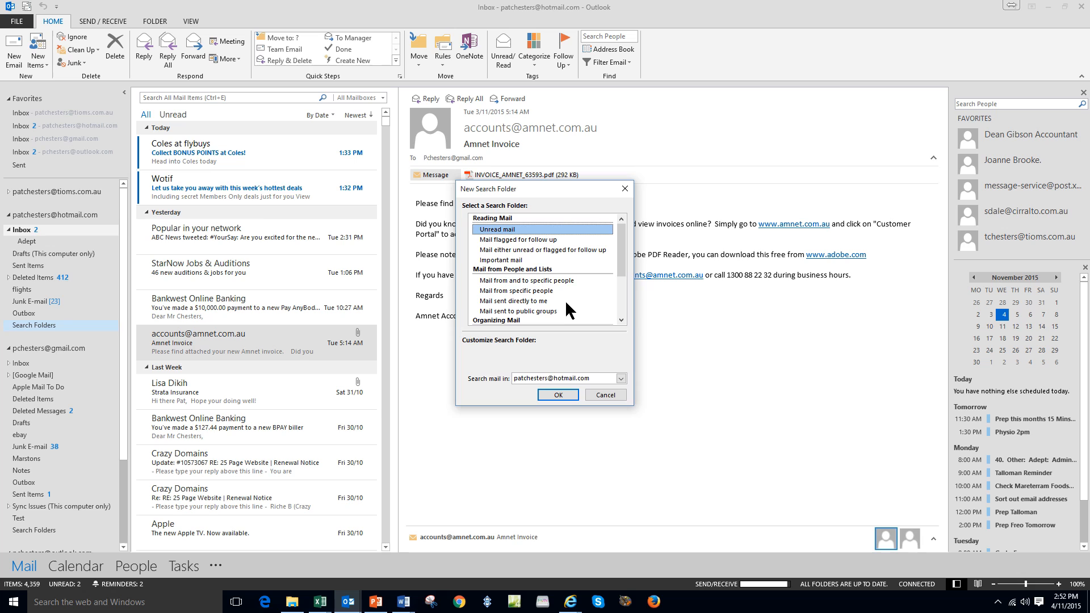
drag(624, 262, 622, 309)
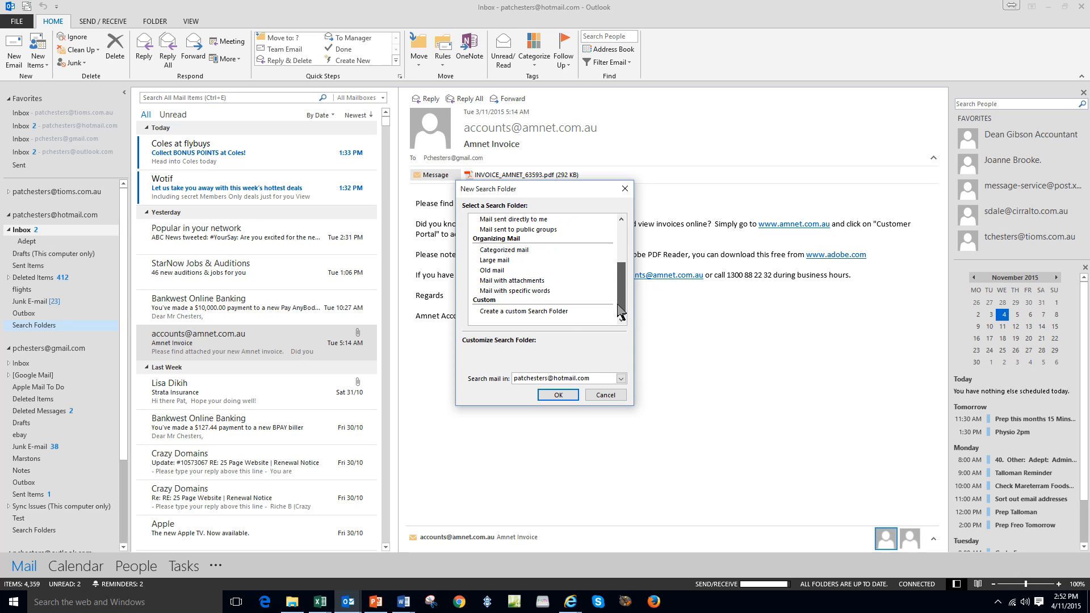
click(527, 308)
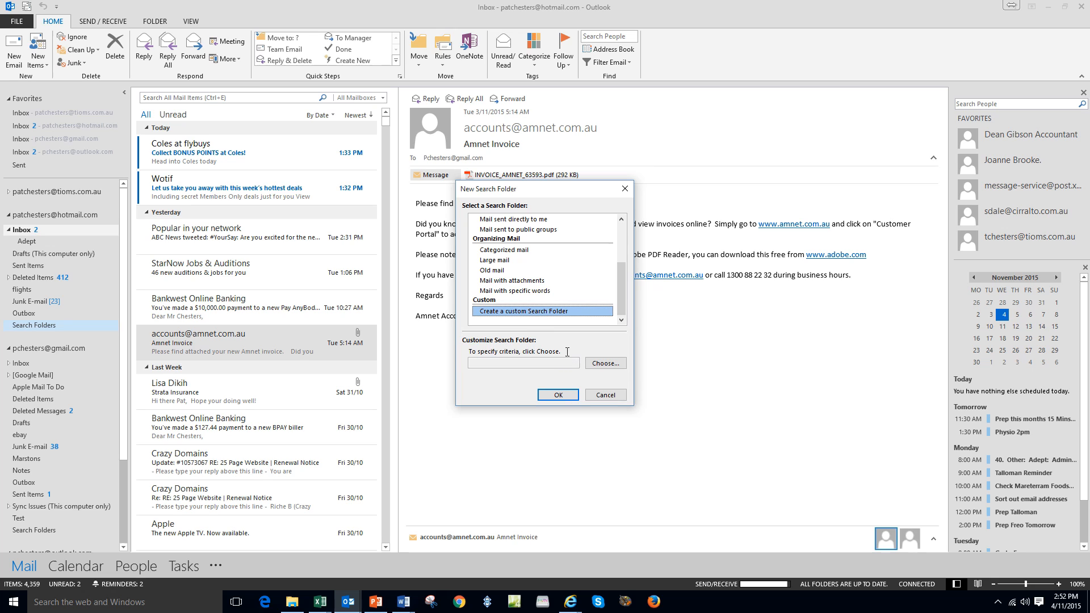
click(604, 365)
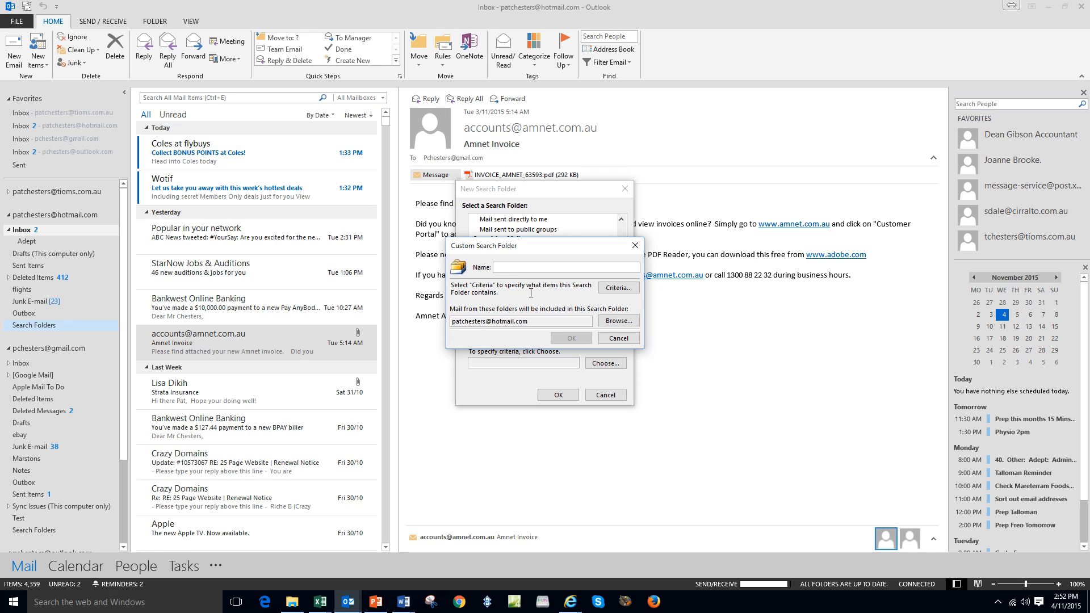
text(BankWest)
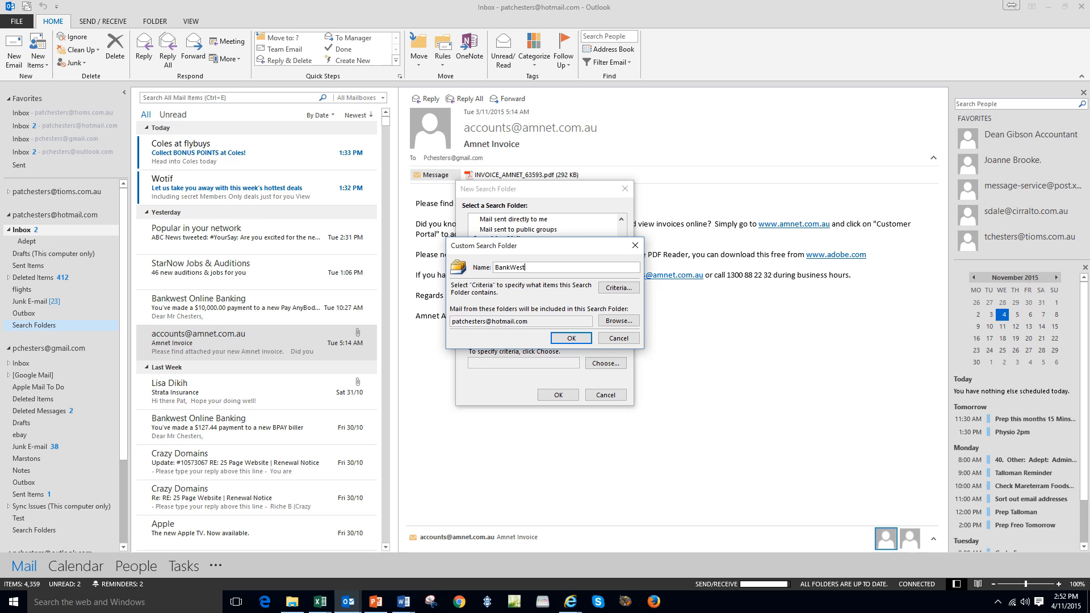
- Set the search folder's criteria to the word Bankwest in the subject field and message body
click(618, 287)
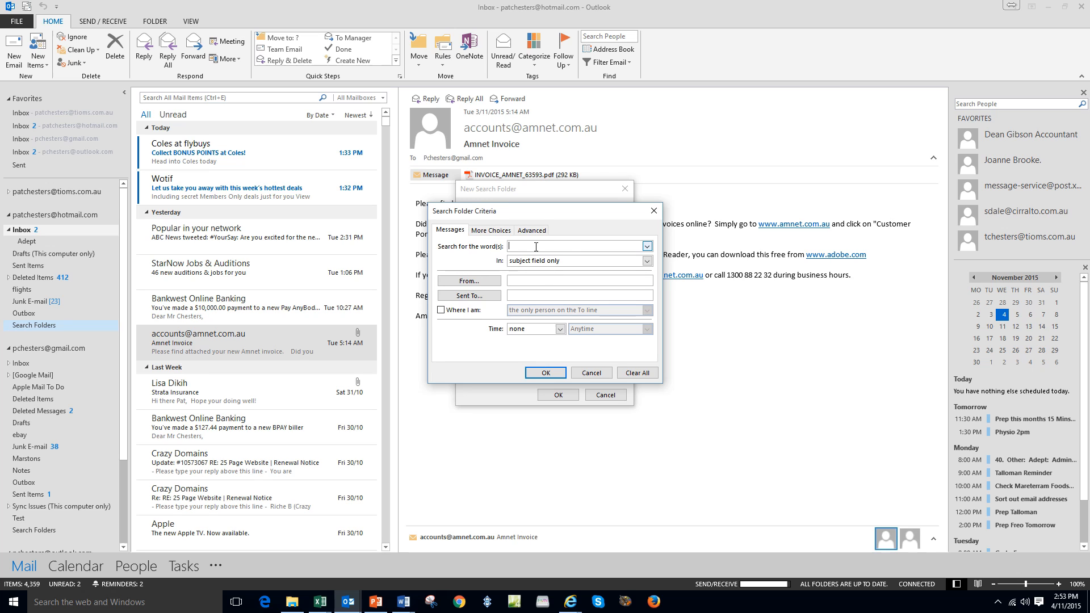
text(Bankwes)
click(647, 262)
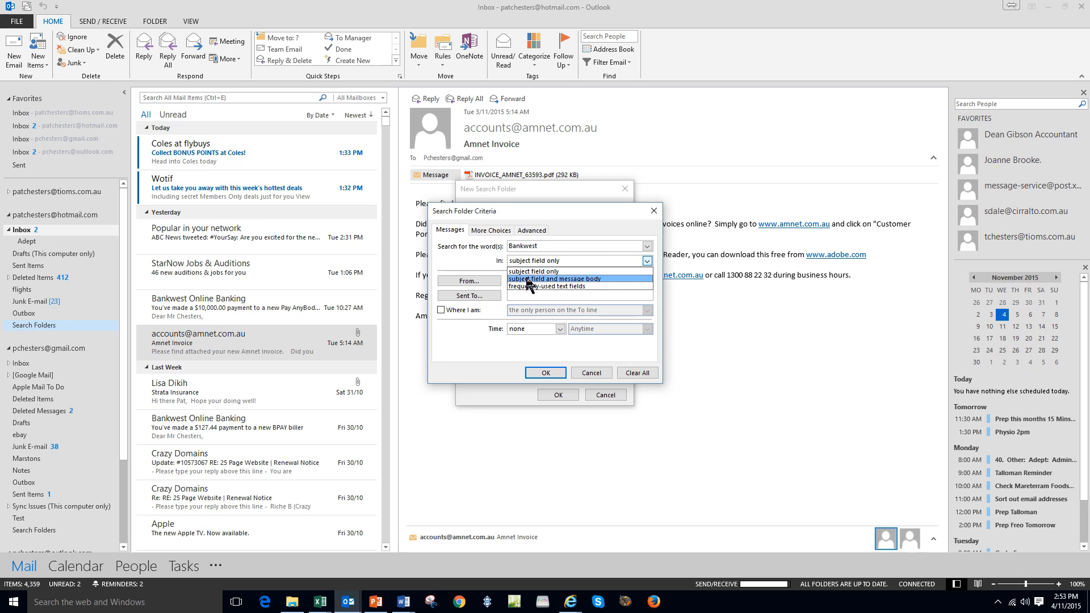
click(559, 279)
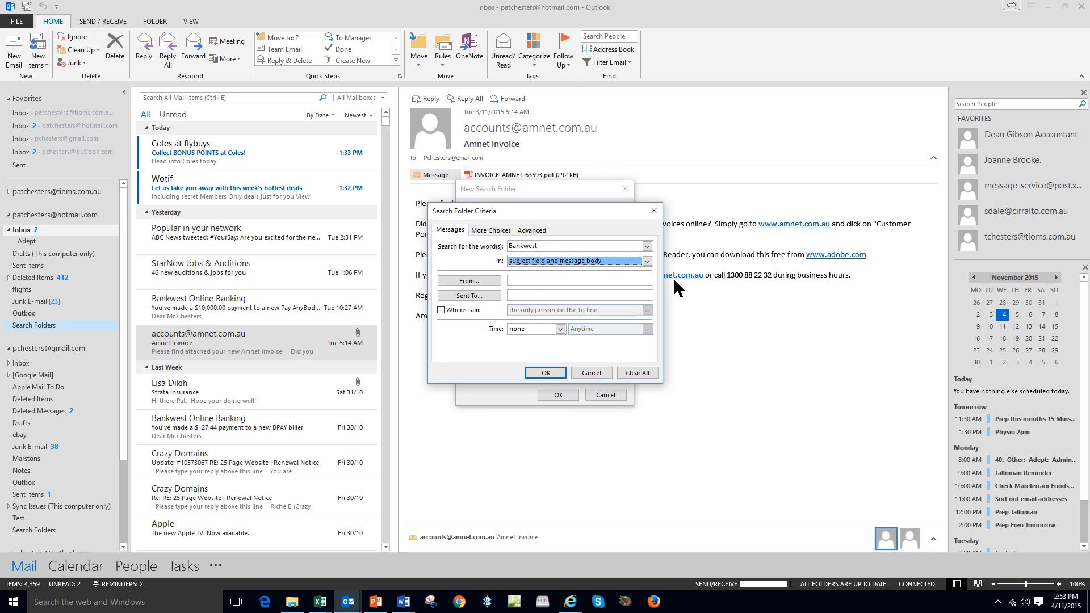
click(646, 260)
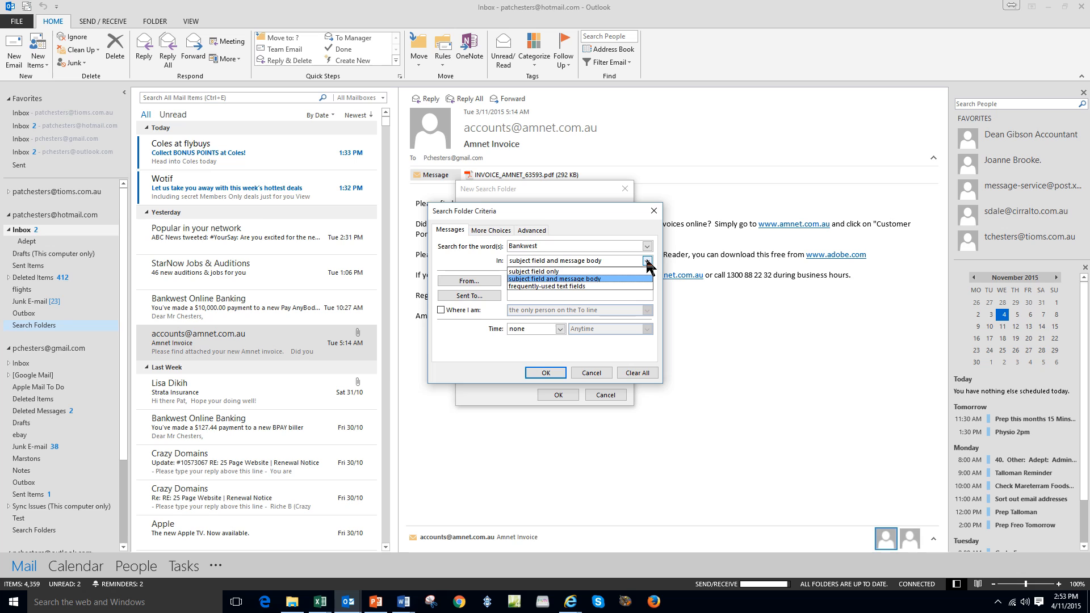
click(647, 261)
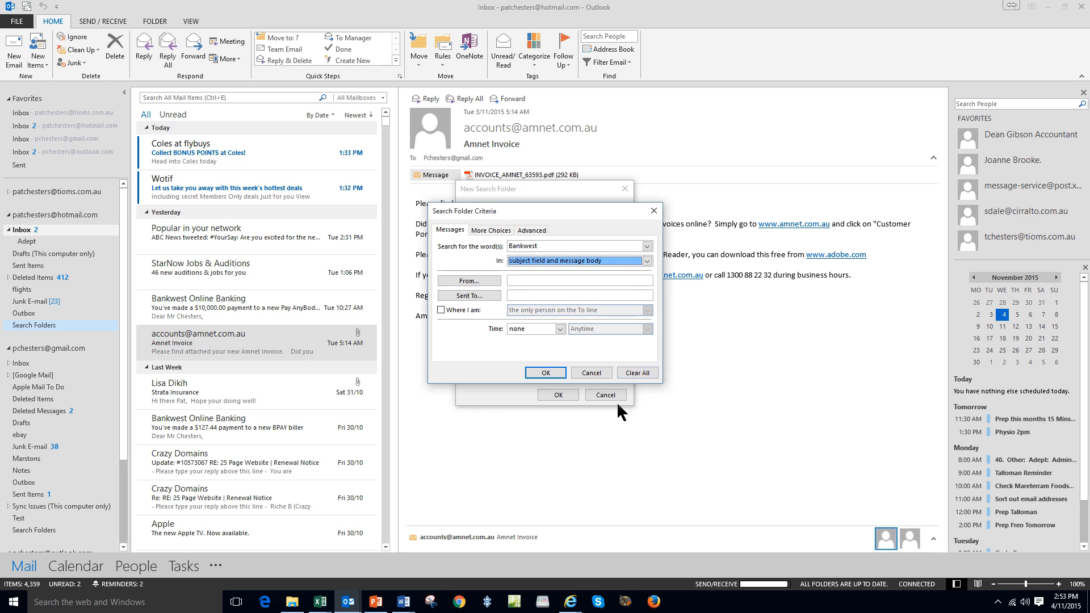
click(546, 373)
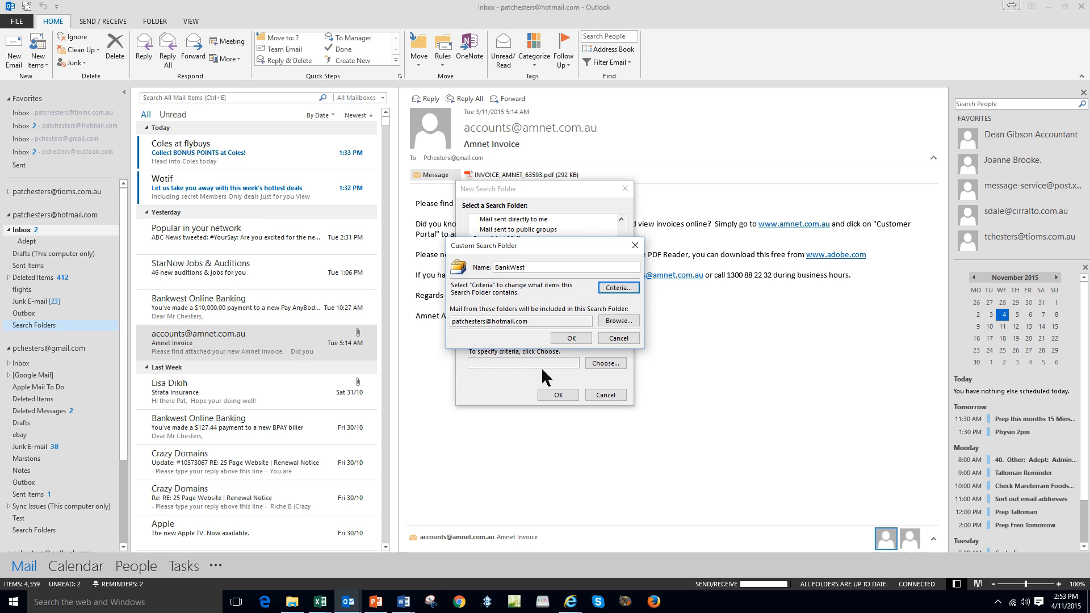
- Finish creating the BankWest search folder with its criteria and open it under the Hotmail account's search folders
click(575, 338)
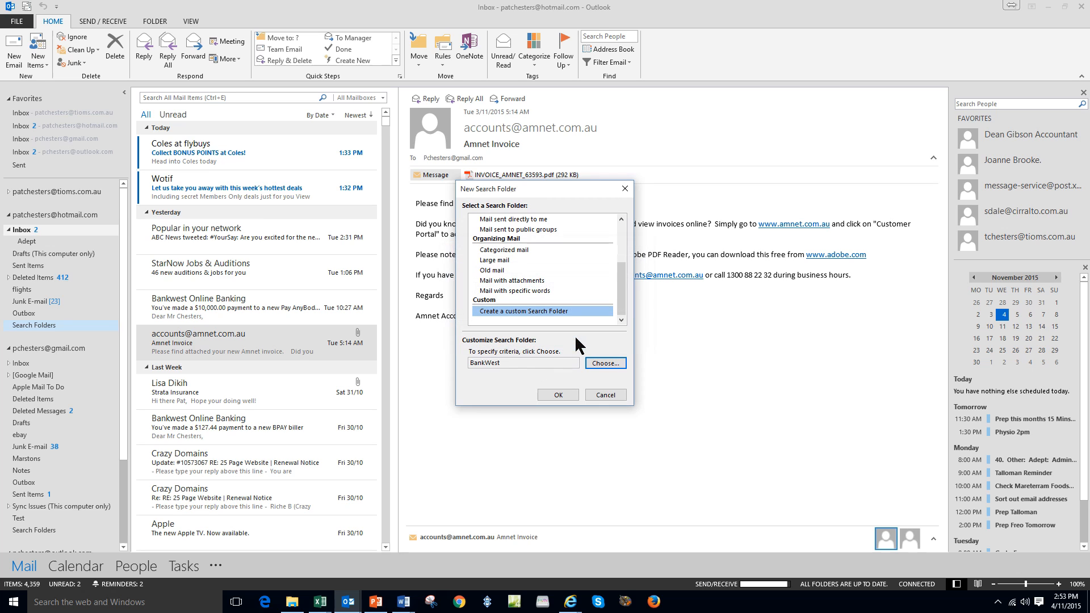
click(559, 394)
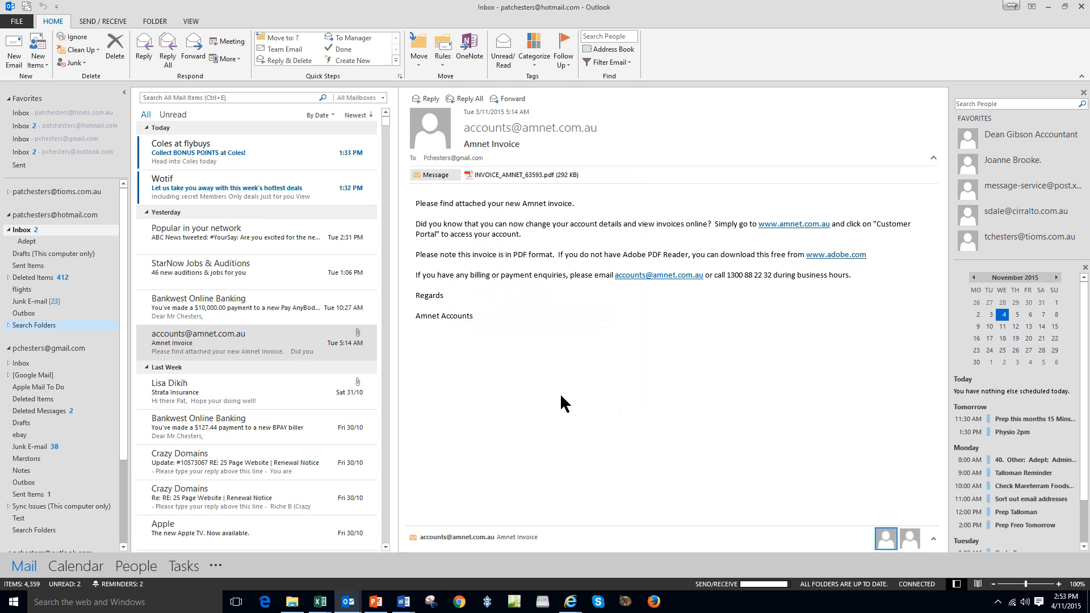
click(35, 335)
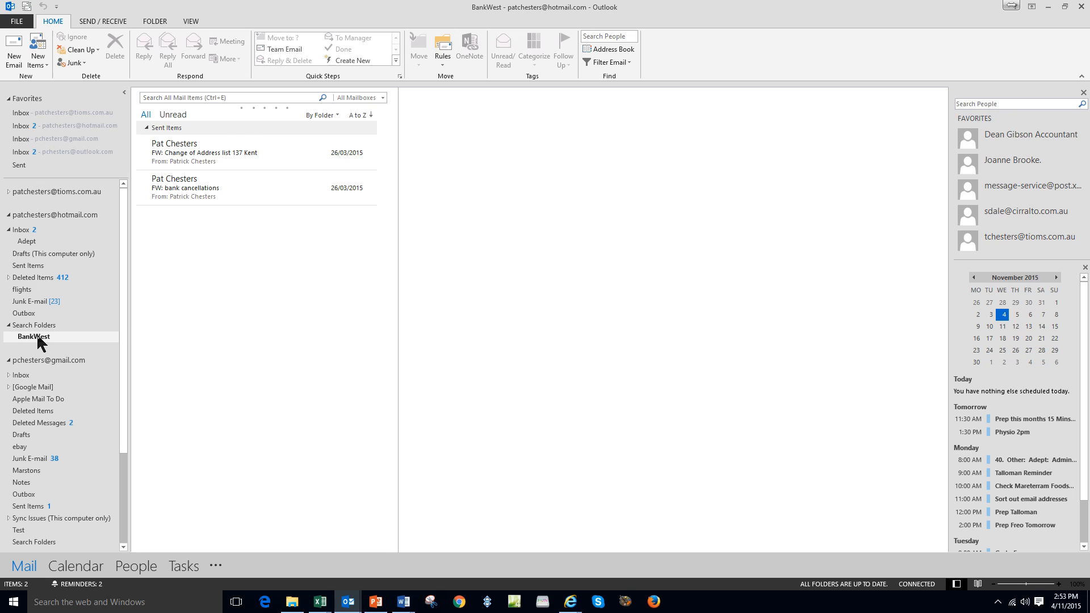
click(40, 341)
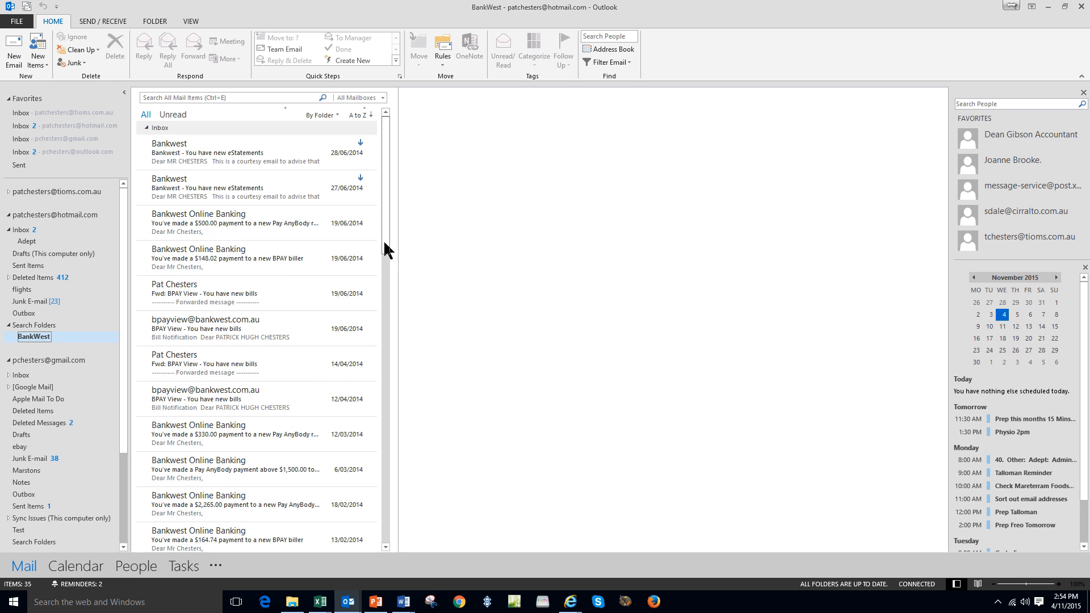
- Read the newest Bankwest Online Banking email in the BankWest search folder, and compare the folder with the Hotmail Inbox
drag(386, 254, 379, 223)
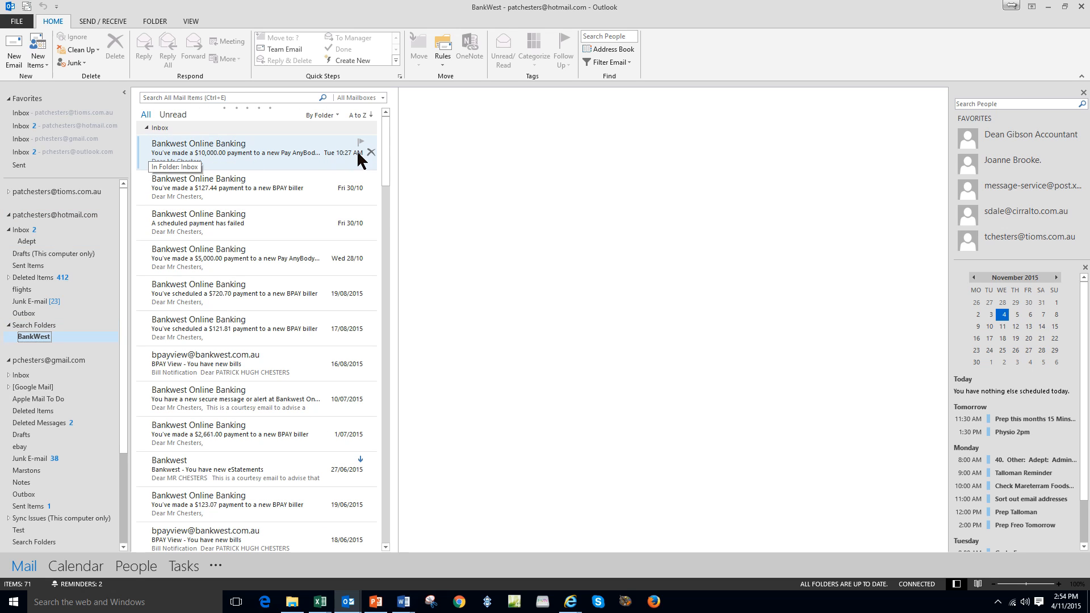
click(268, 147)
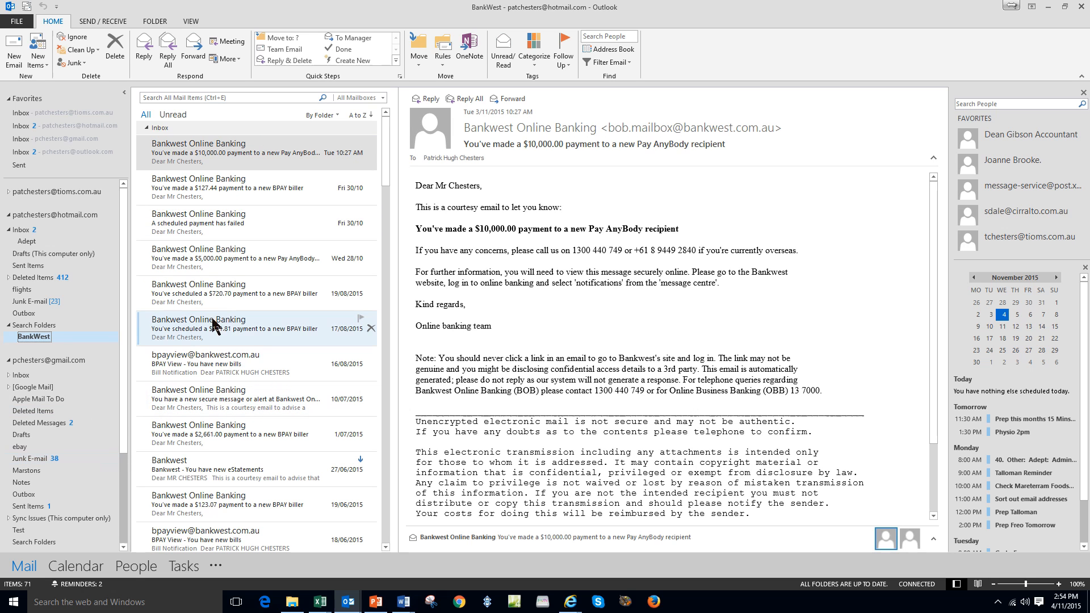
click(25, 231)
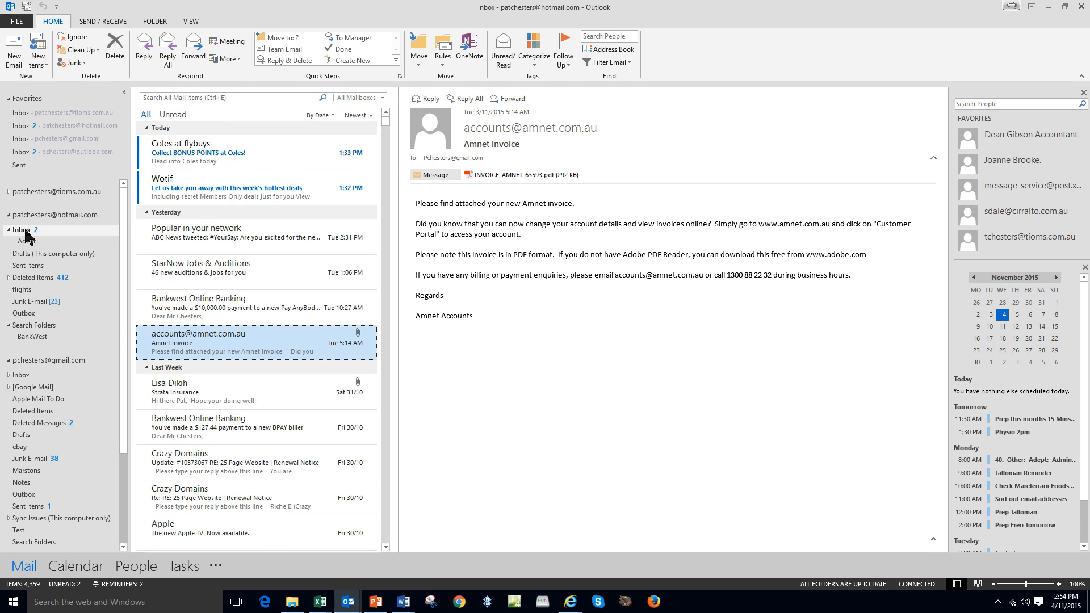
click(39, 335)
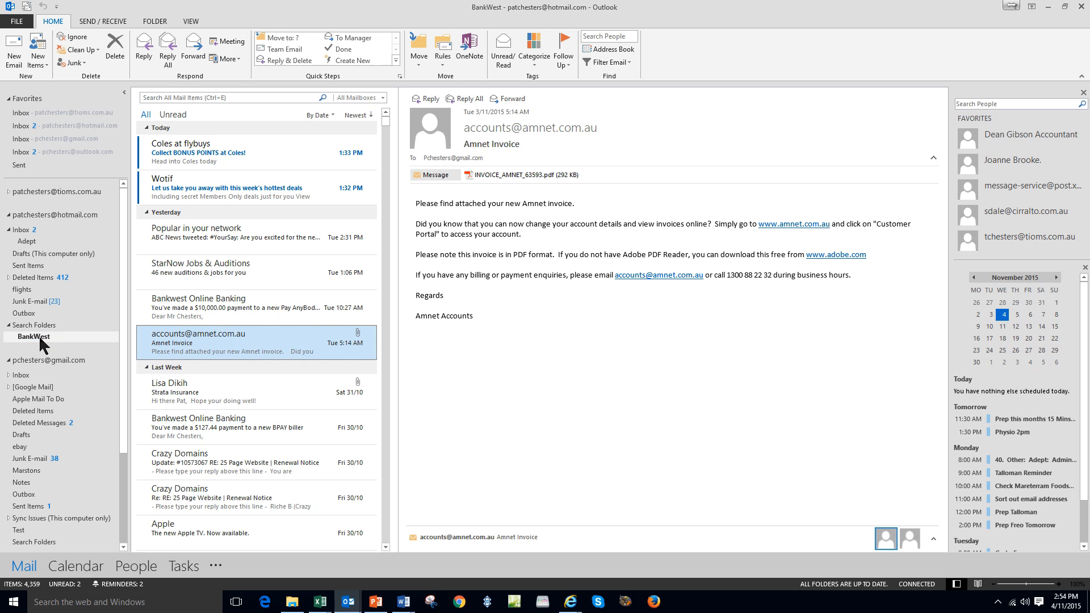